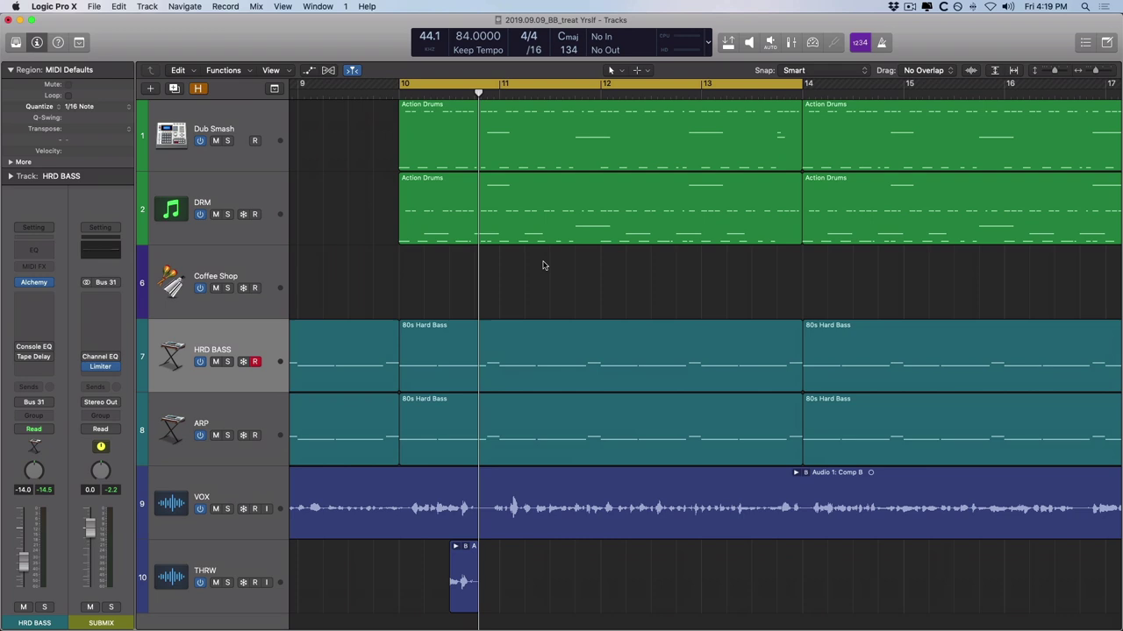
- Play the section from bar 10, stop it, and show the Mixer with every channel's inserts
{"action": "key", "text": "space"}
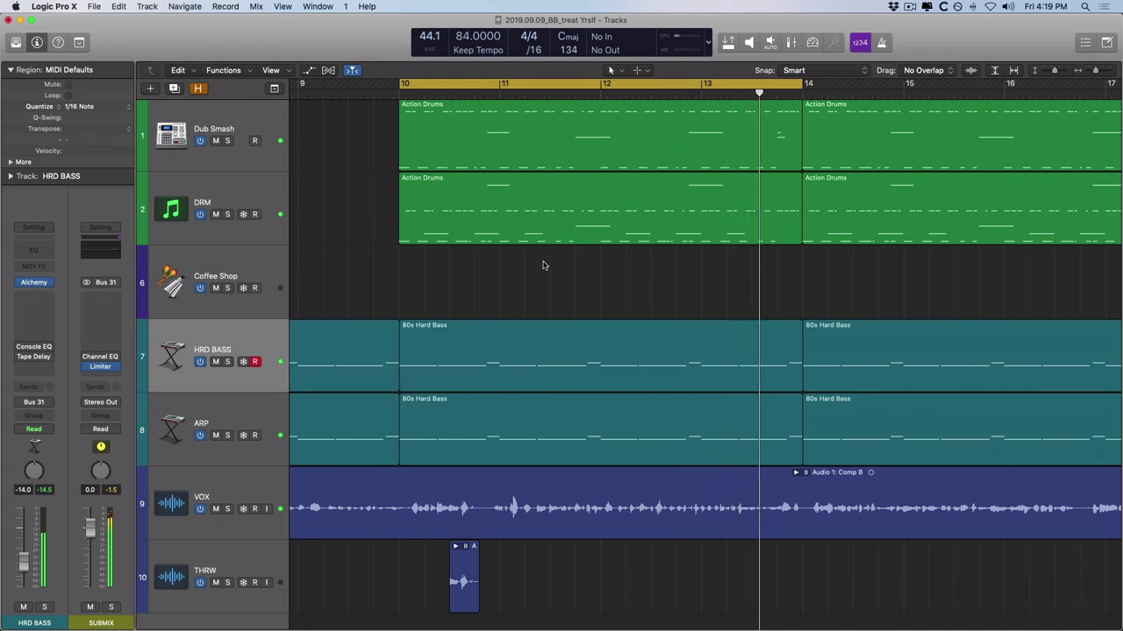
{"action": "key", "text": "space"}
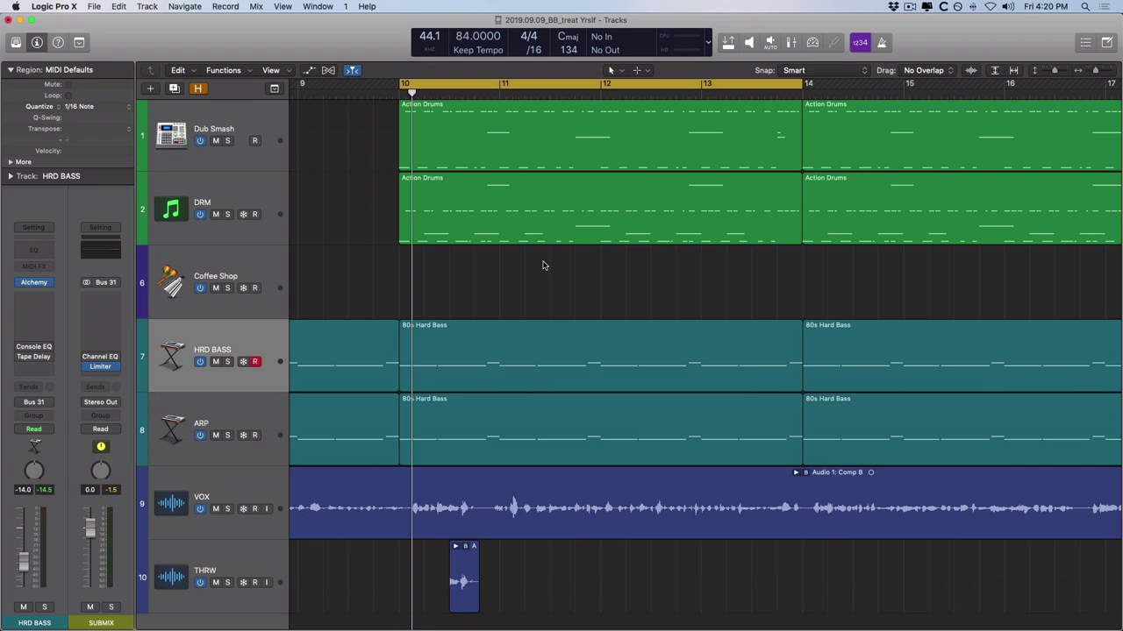
{"action": "key", "text": "x"}
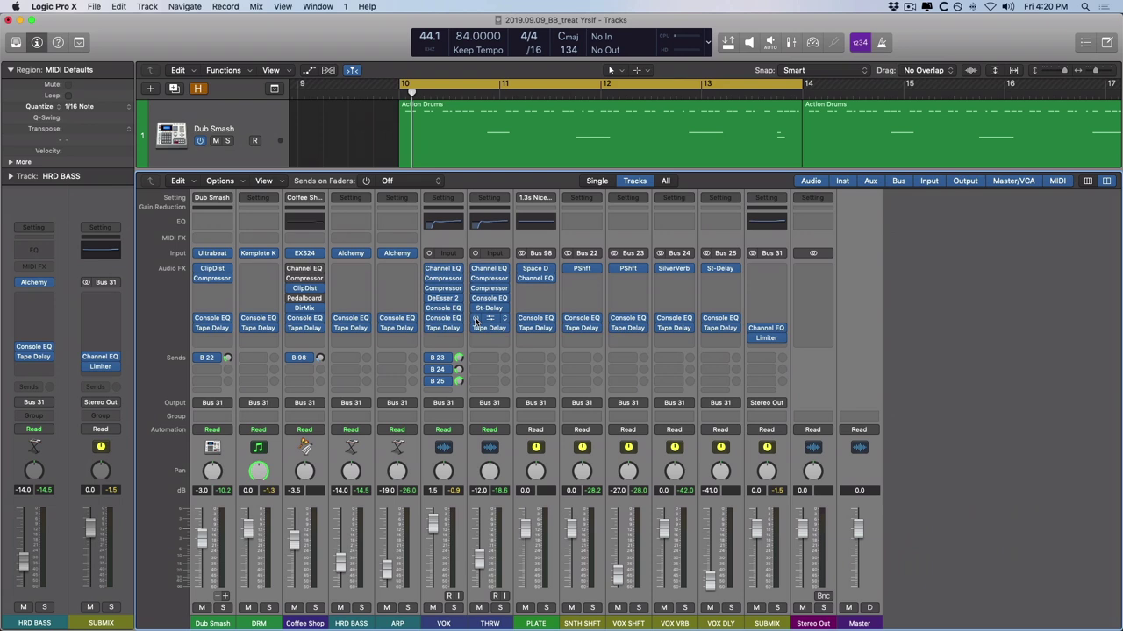
{"action": "key", "text": "x"}
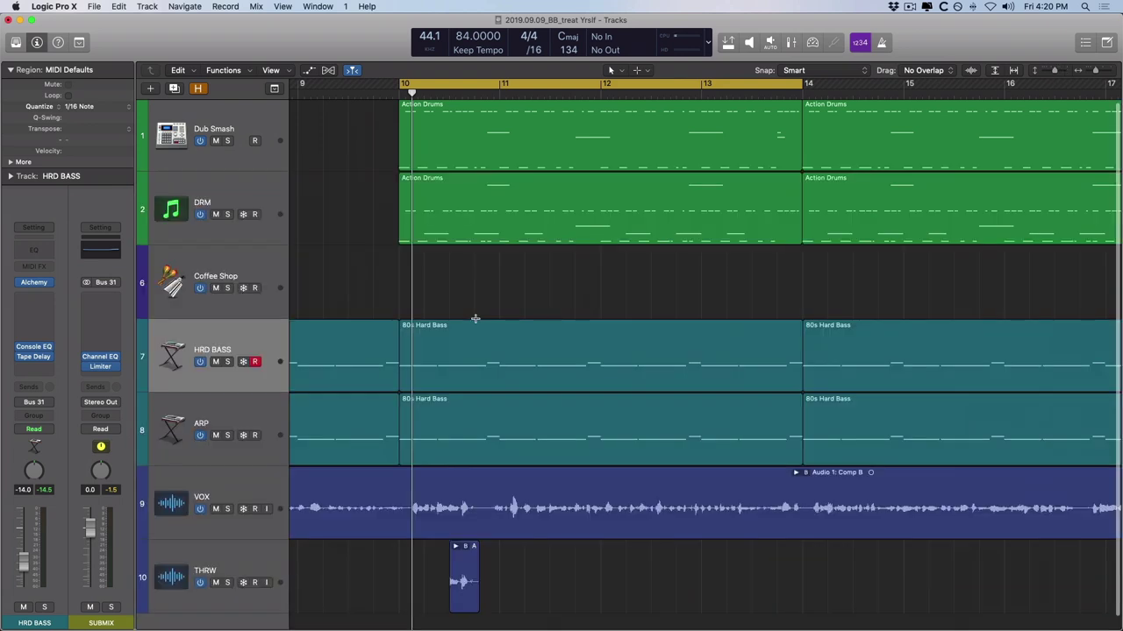
{"action": "key", "text": "space"}
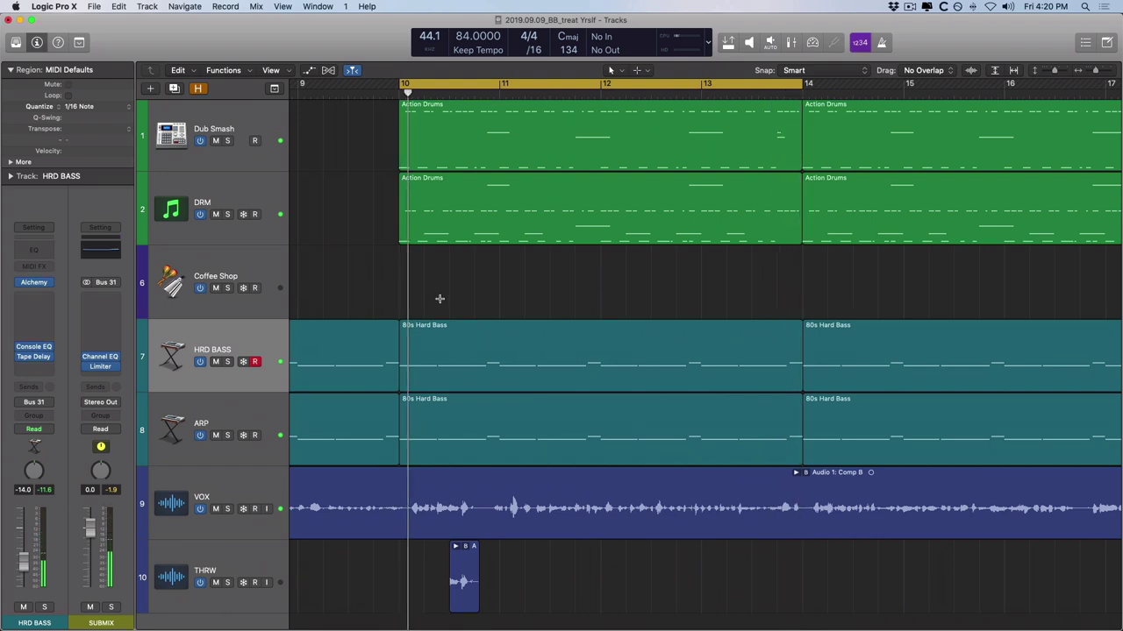
{"action": "key", "text": "x"}
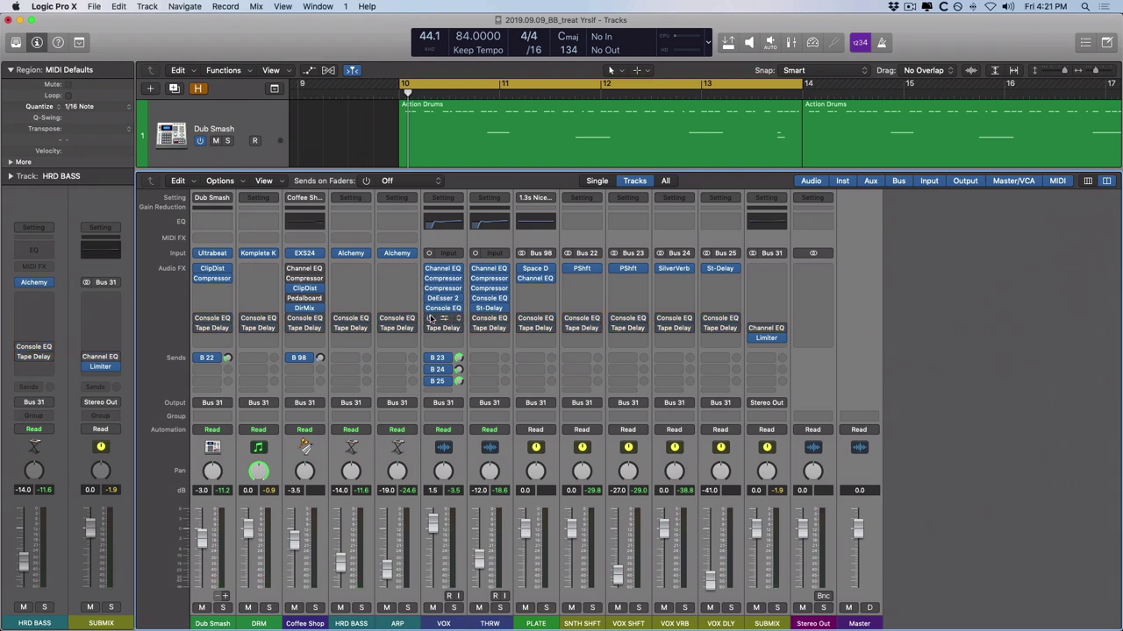
- Start playback from bar 10 to hear the current mix with the Mixer open
{"action": "key", "text": "space"}
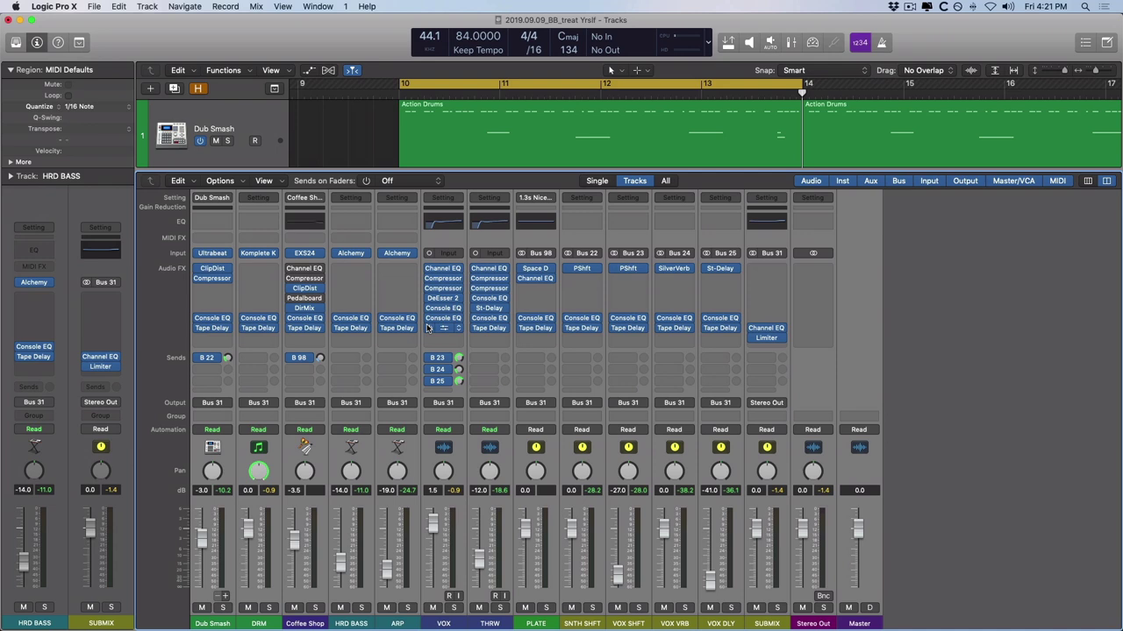
- Open VOX's Vintage Console EQ, keep the Smooth output model, and set Drive to about 5.2
{"action": "left_click", "coordinate": [428, 328]}
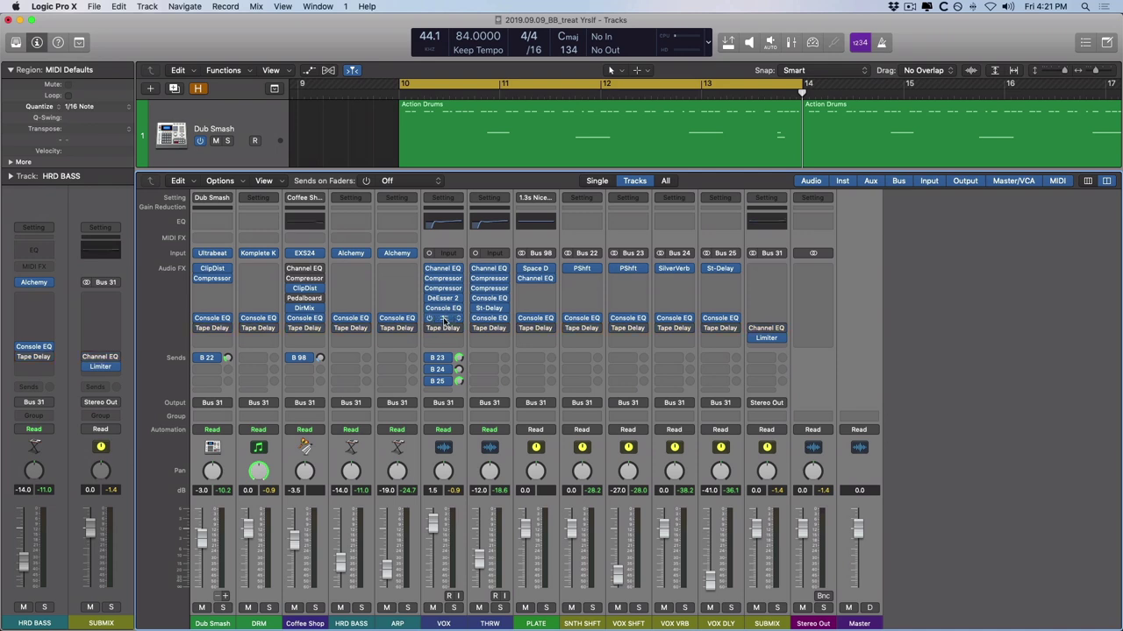
{"action": "left_click", "coordinate": [436, 317]}
{"action": "left_click_drag", "start_coordinate": [436, 59], "coordinate": [488, 174]}
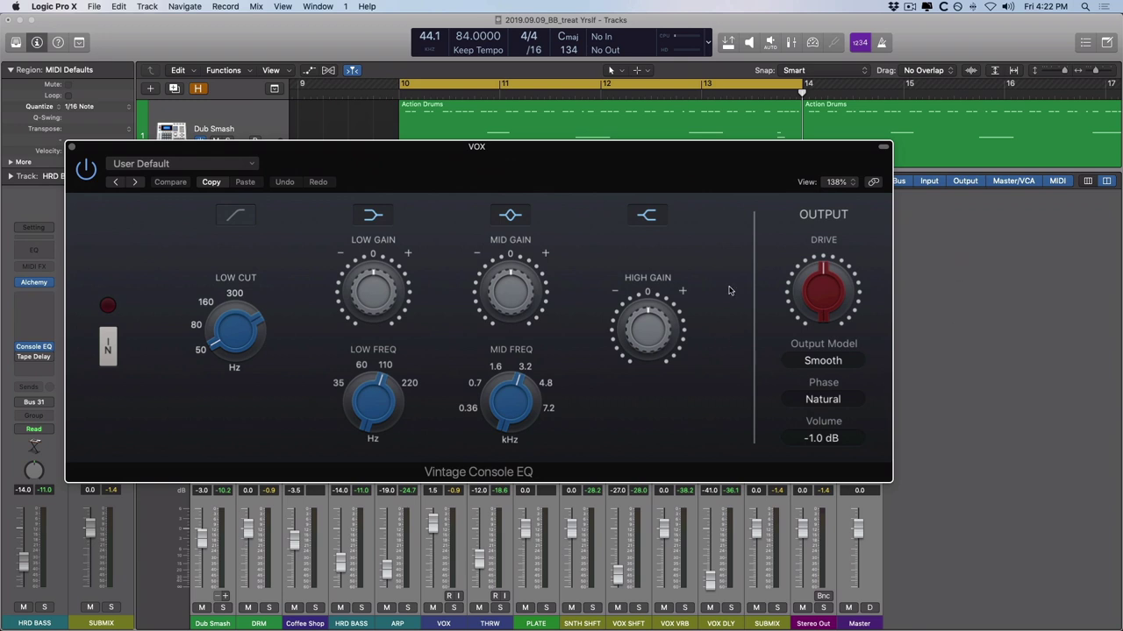
{"action": "left_click", "coordinate": [820, 361]}
{"action": "left_click", "coordinate": [745, 226]}
{"action": "left_click_drag", "start_coordinate": [823, 290], "coordinate": [803, 188]}
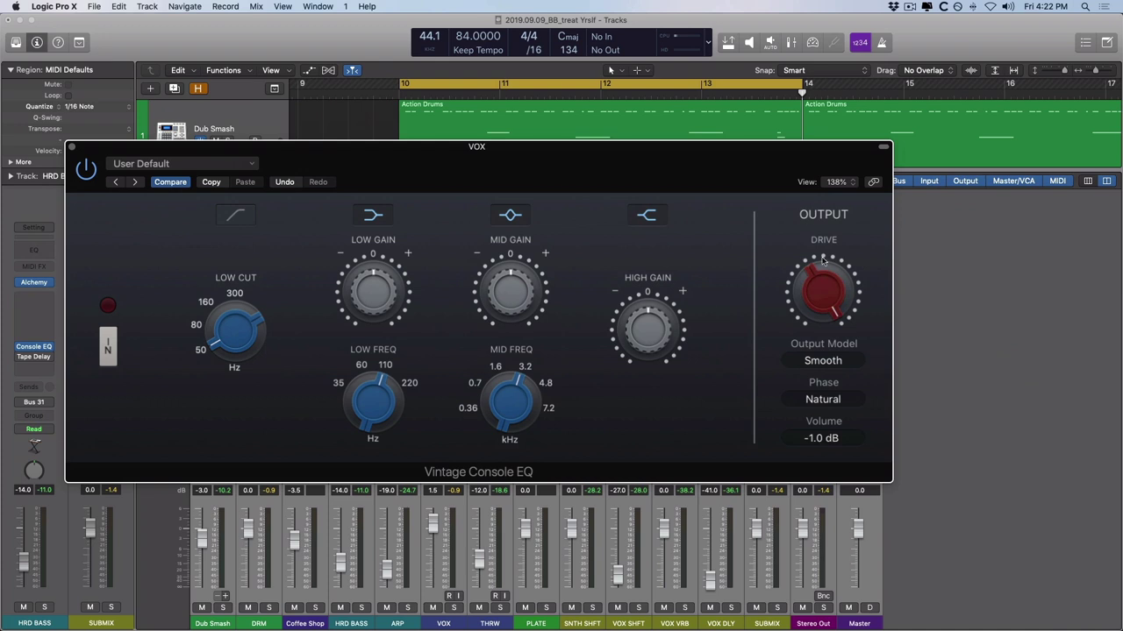
{"action": "left_click_drag", "start_coordinate": [823, 261], "coordinate": [842, 512]}
{"action": "left_click_drag", "start_coordinate": [823, 318], "coordinate": [827, 200]}
- Close the VOX EQ, play from bar 10, and re-enable the PLATE channel's Console EQ
{"action": "key", "text": "super+w"}
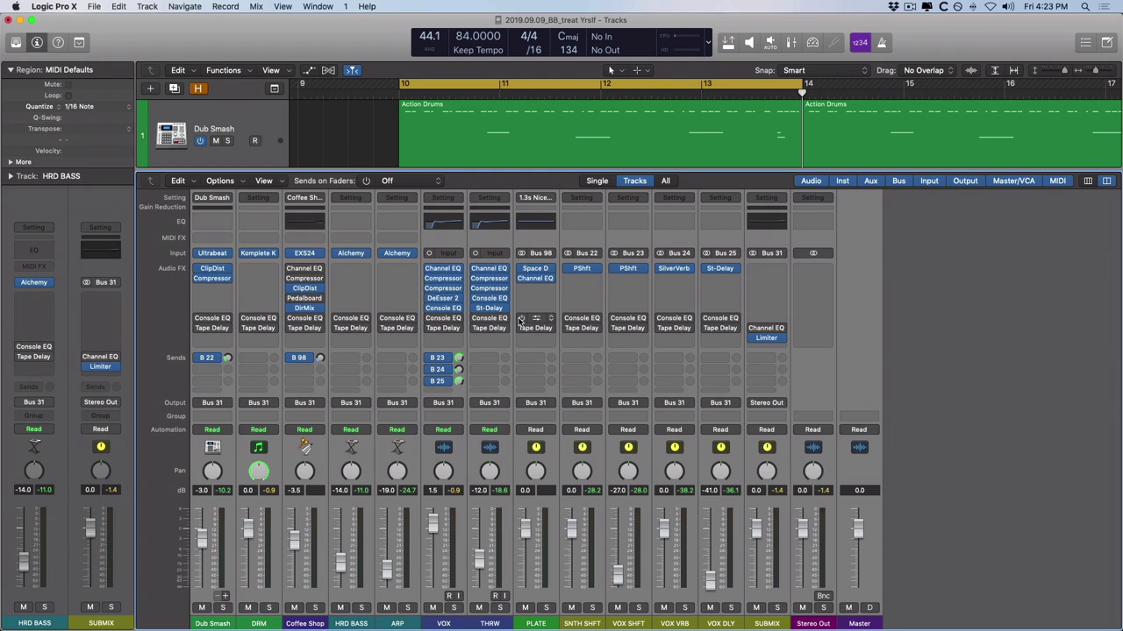
{"action": "key", "text": "space"}
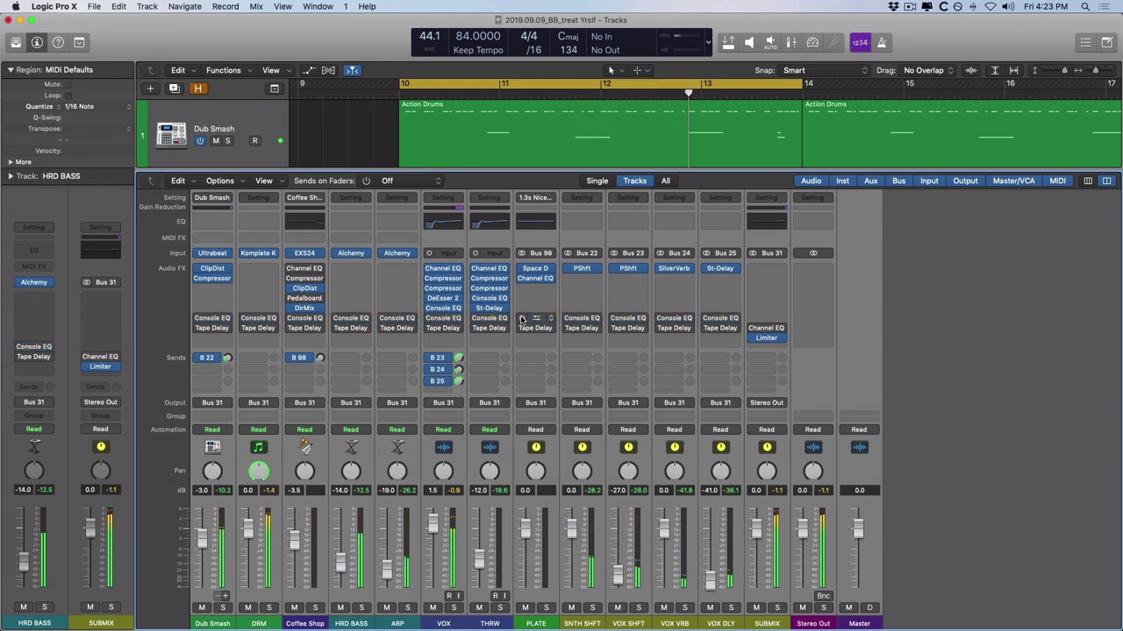
{"action": "left_click", "coordinate": [521, 318]}
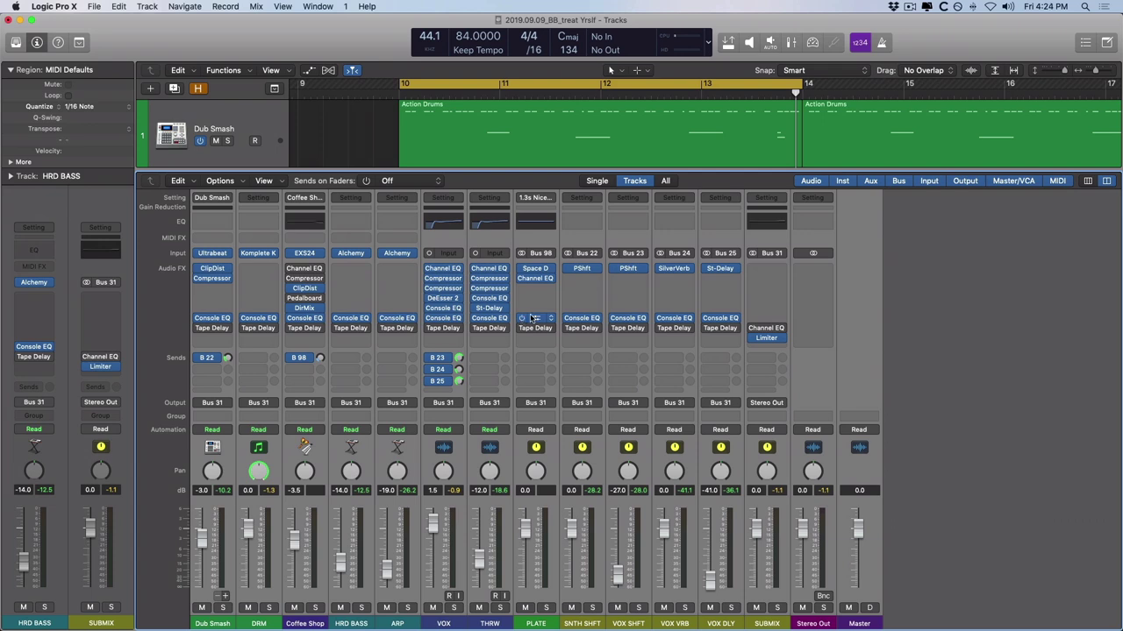
- Check that the PLATE channel's Vintage Console EQ stays on the Smooth output model
{"action": "left_click", "coordinate": [531, 319]}
{"action": "left_click", "coordinate": [755, 255]}
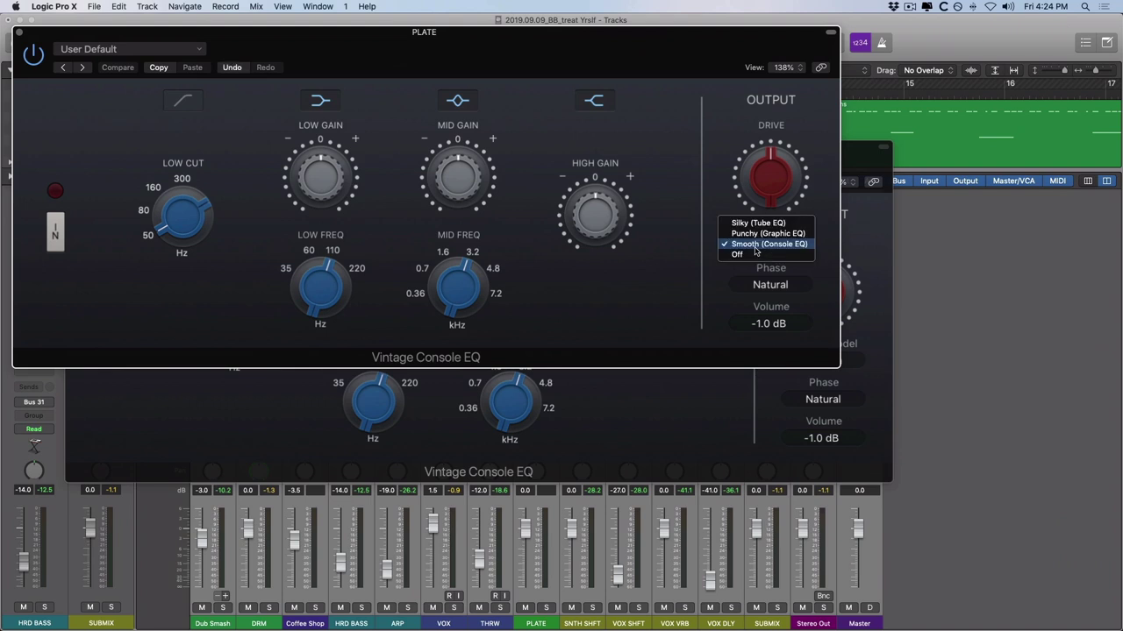
{"action": "left_click", "coordinate": [561, 127]}
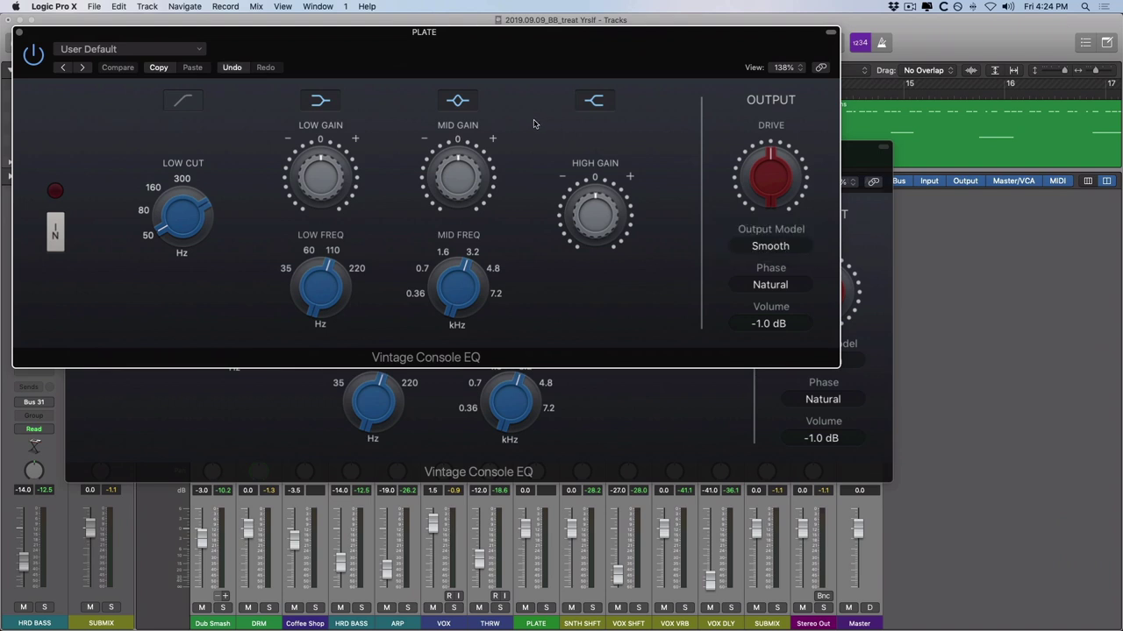
{"action": "key", "text": "v"}
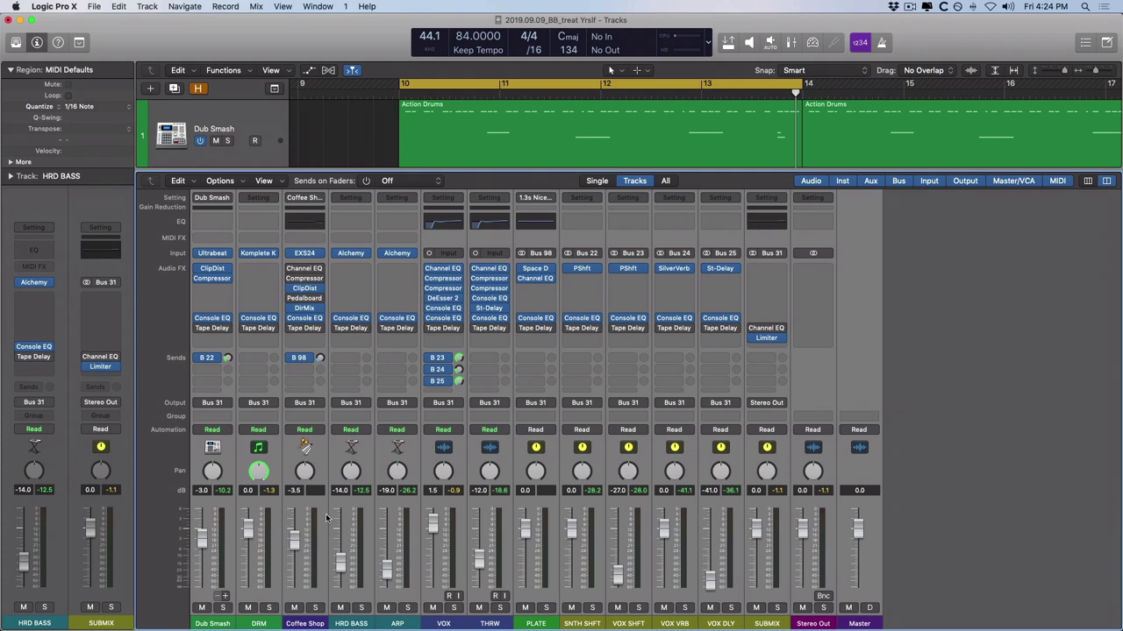
- Solo DRM and raise its Vintage Console EQ Drive to about 6.8 during playback
{"action": "left_click", "coordinate": [263, 623]}
{"action": "left_click", "coordinate": [269, 608]}
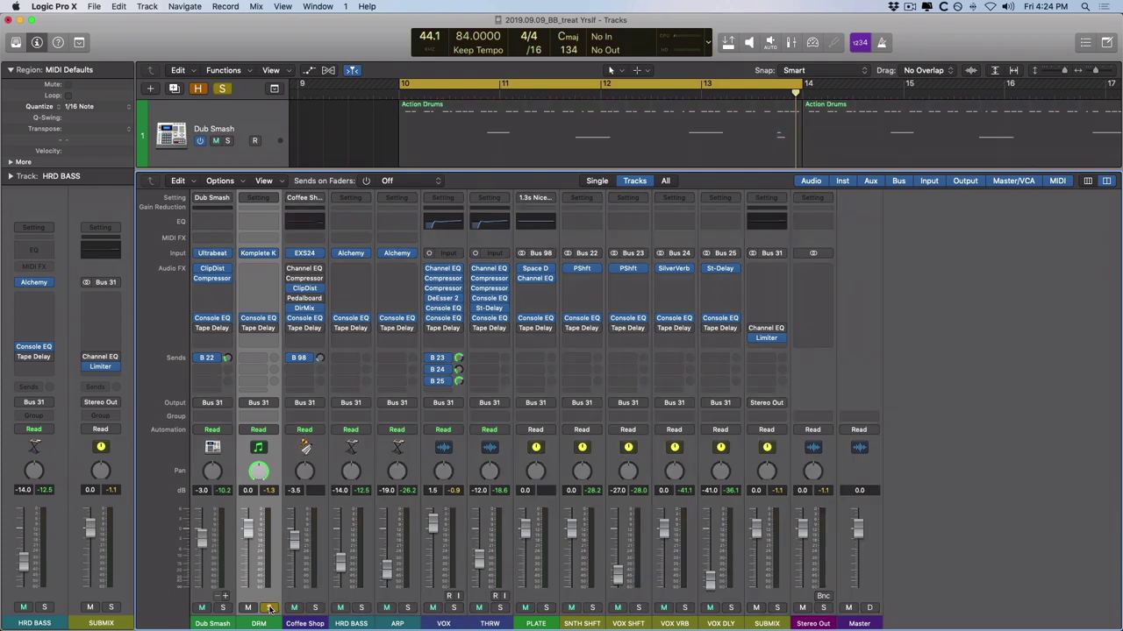
{"action": "left_click", "coordinate": [258, 319]}
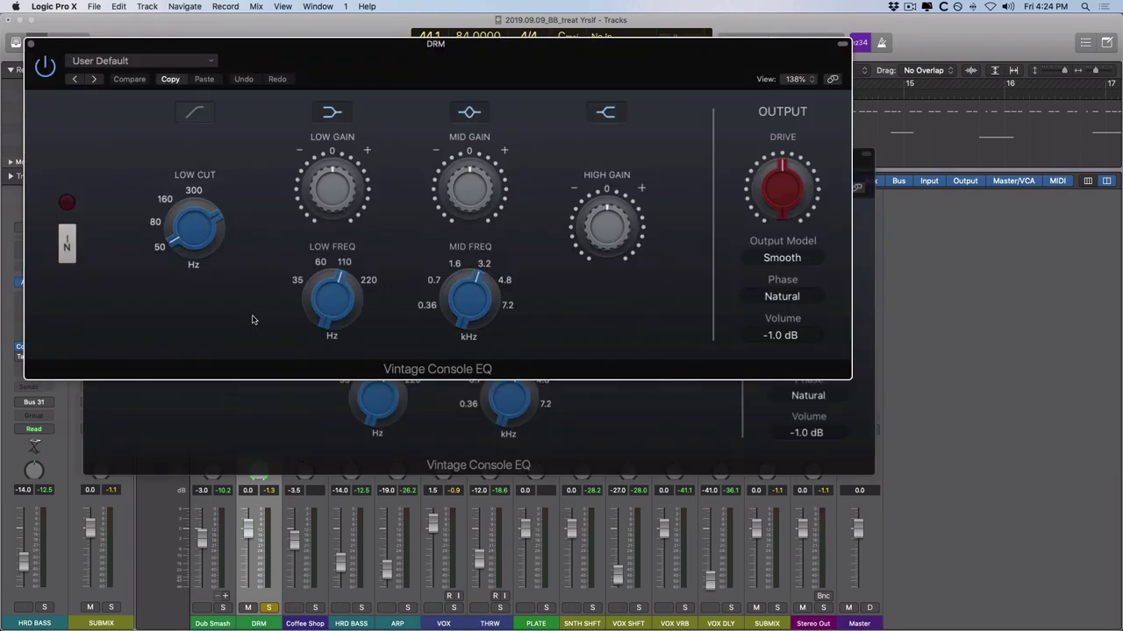
{"action": "left_click_drag", "start_coordinate": [738, 206], "coordinate": [773, 220]}
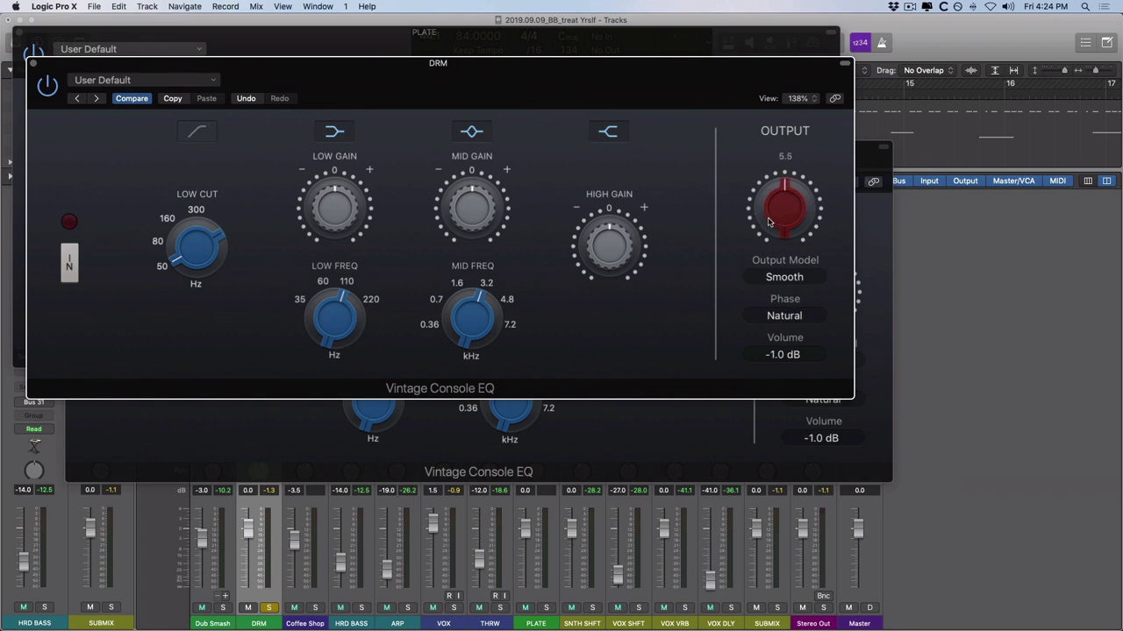
{"action": "key", "text": "space"}
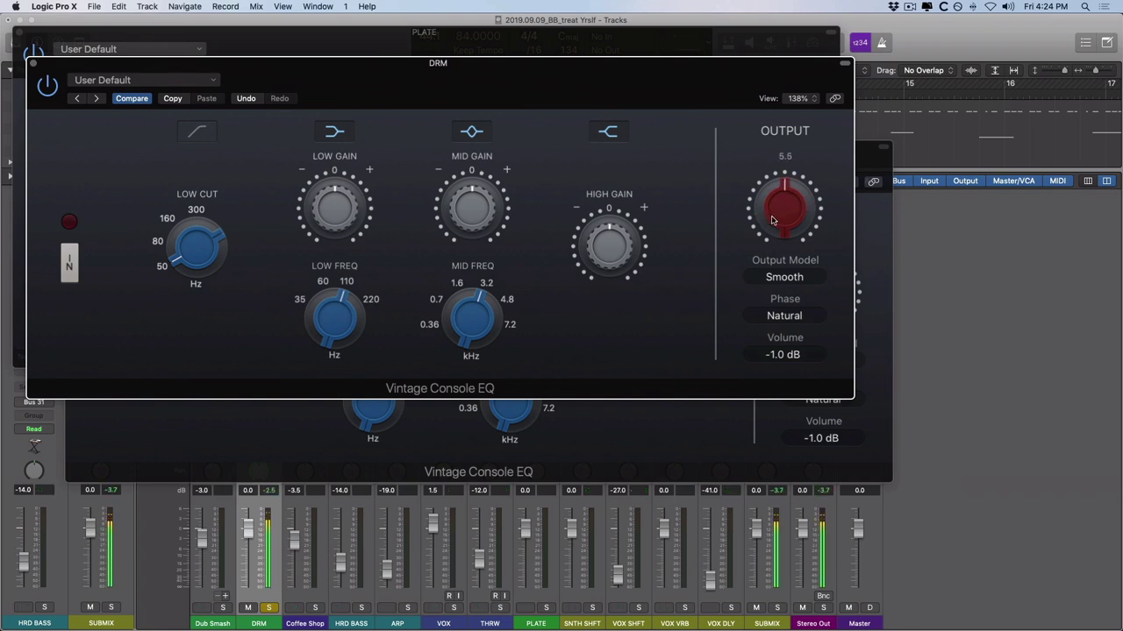
{"action": "left_click_drag", "start_coordinate": [772, 220], "coordinate": [777, 149]}
{"action": "left_click_drag", "start_coordinate": [775, 200], "coordinate": [776, 255]}
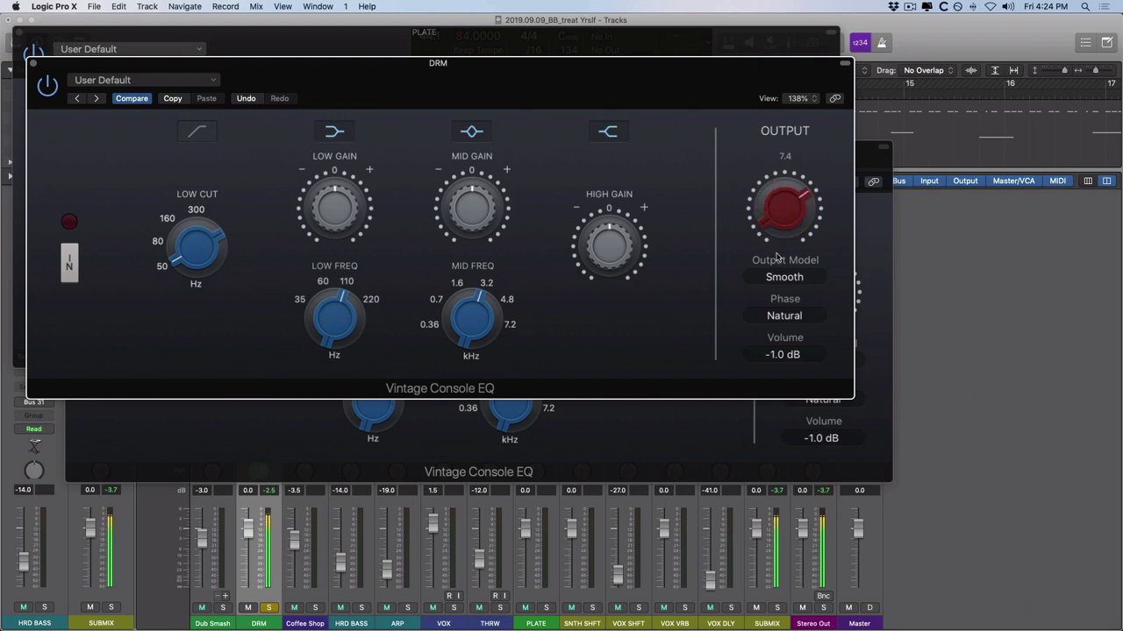
{"action": "left_click_drag", "start_coordinate": [776, 206], "coordinate": [798, 297]}
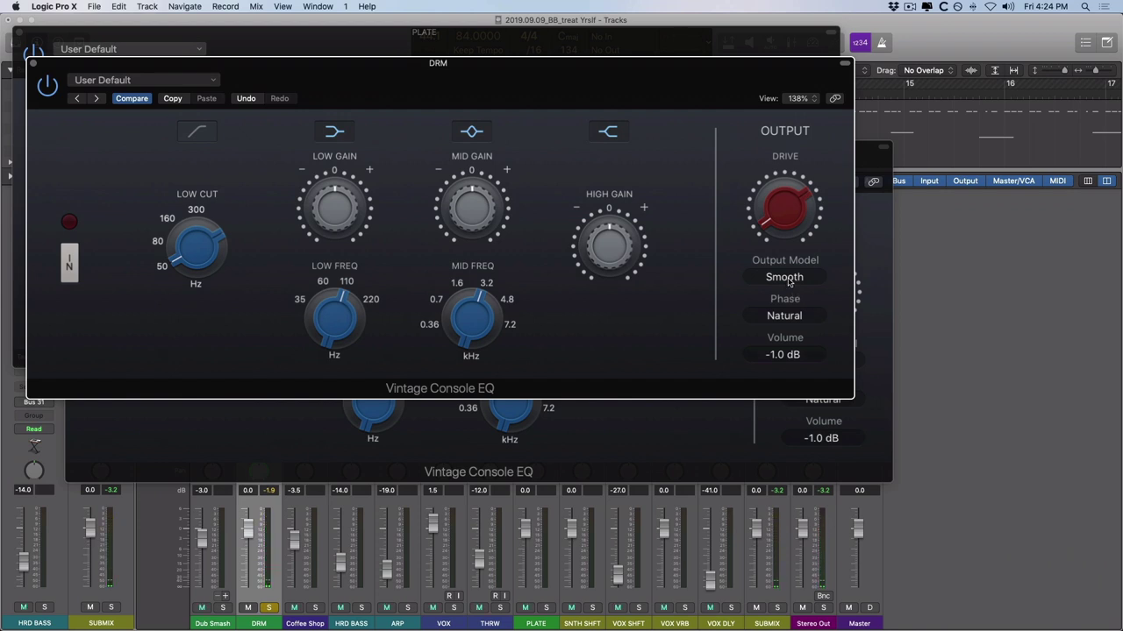
{"action": "mouse_move", "coordinate": [787, 282]}
{"action": "left_mouse_down"}
{"action": "mouse_move", "coordinate": [789, 265]}
{"action": "mouse_move", "coordinate": [786, 286]}
{"action": "left_mouse_up"}
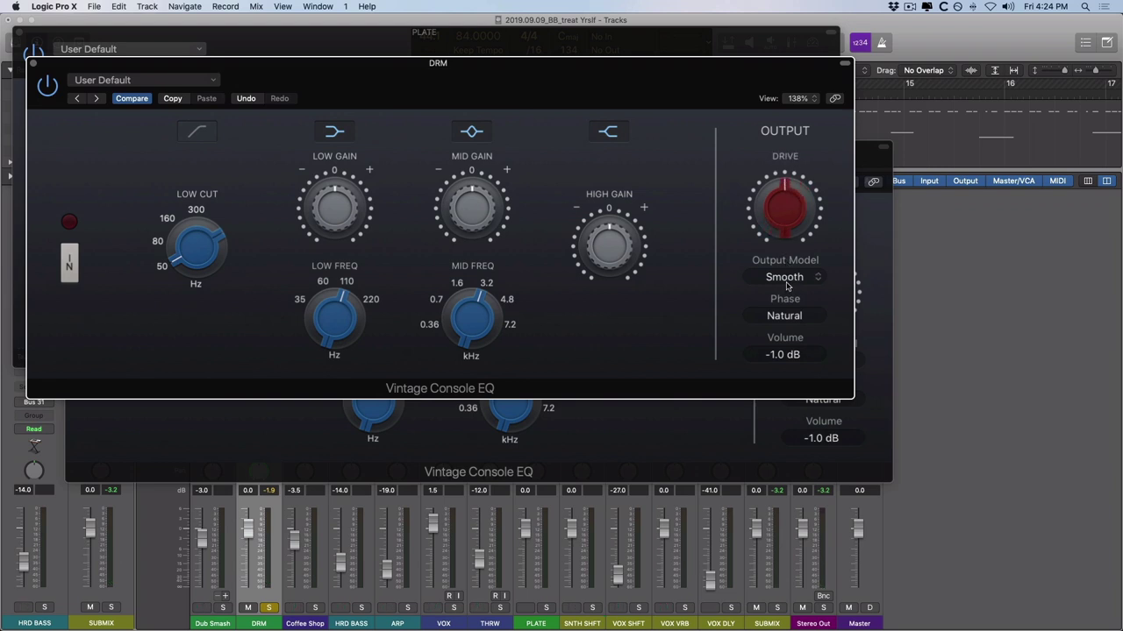
{"action": "left_click", "coordinate": [33, 64], "text": "alt"}
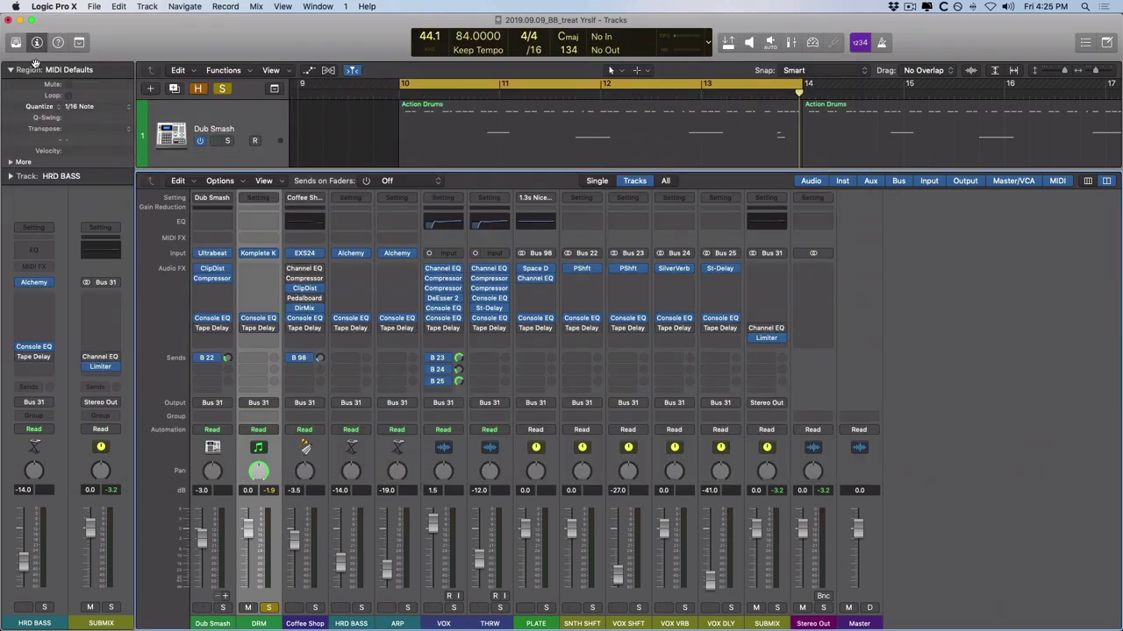
{"action": "left_click", "coordinate": [259, 328]}
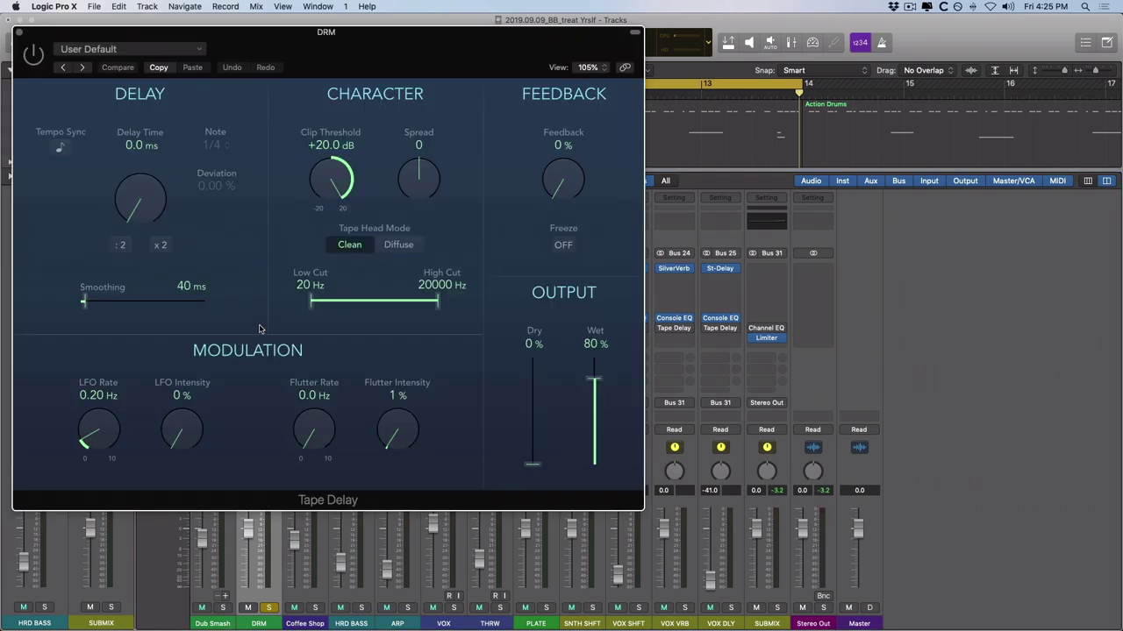
{"action": "left_click_drag", "start_coordinate": [364, 71], "coordinate": [500, 111]}
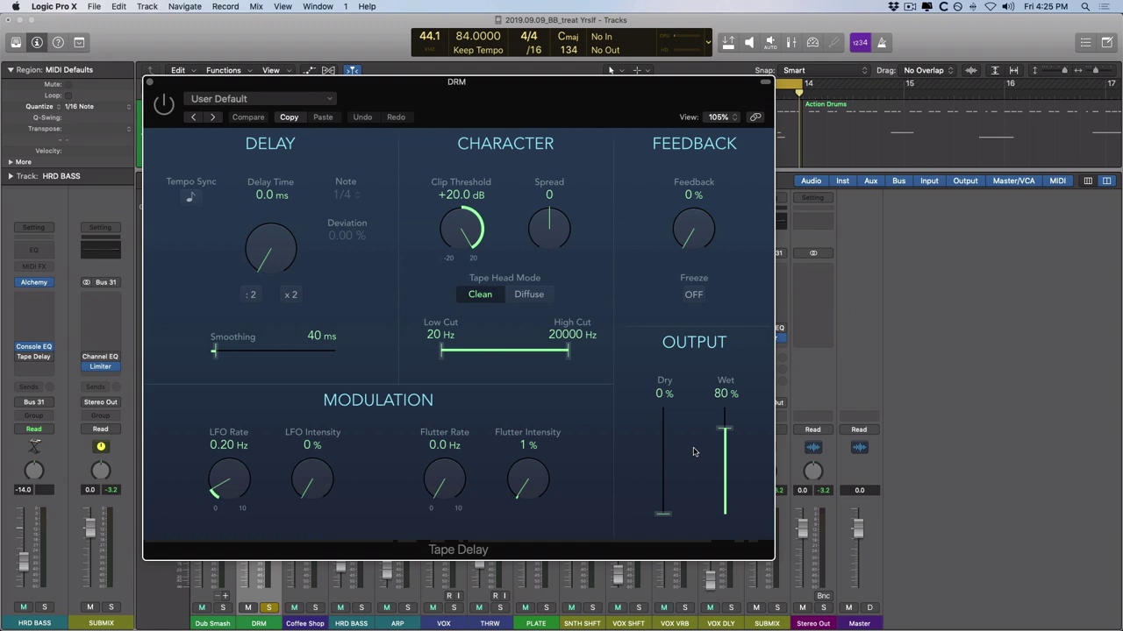
{"action": "key", "text": "super+w"}
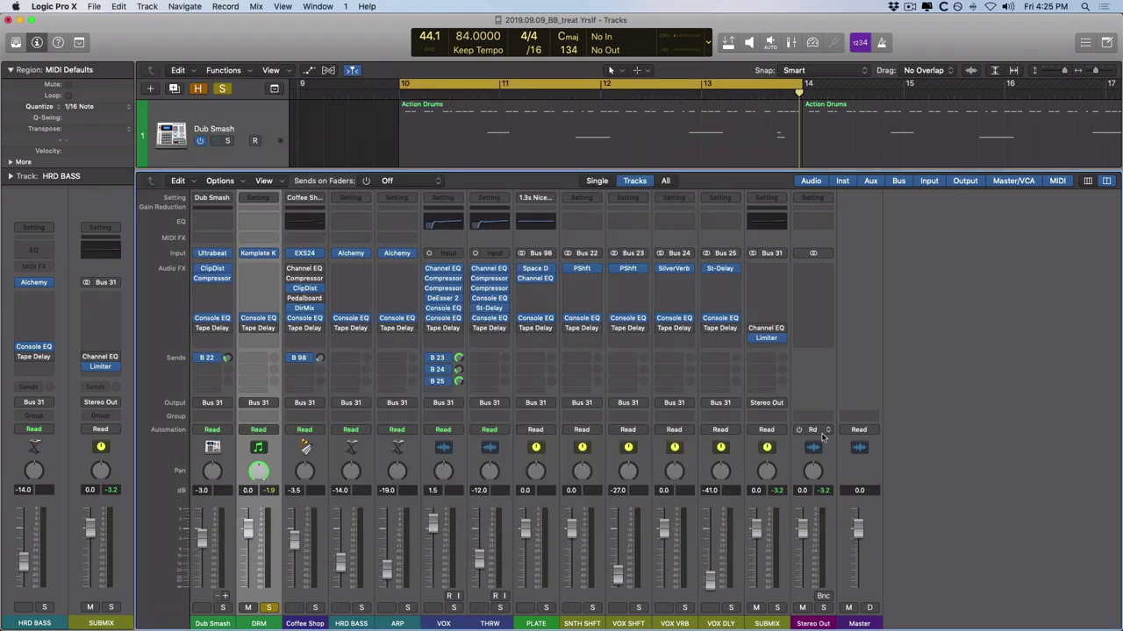
{"action": "key", "text": "v"}
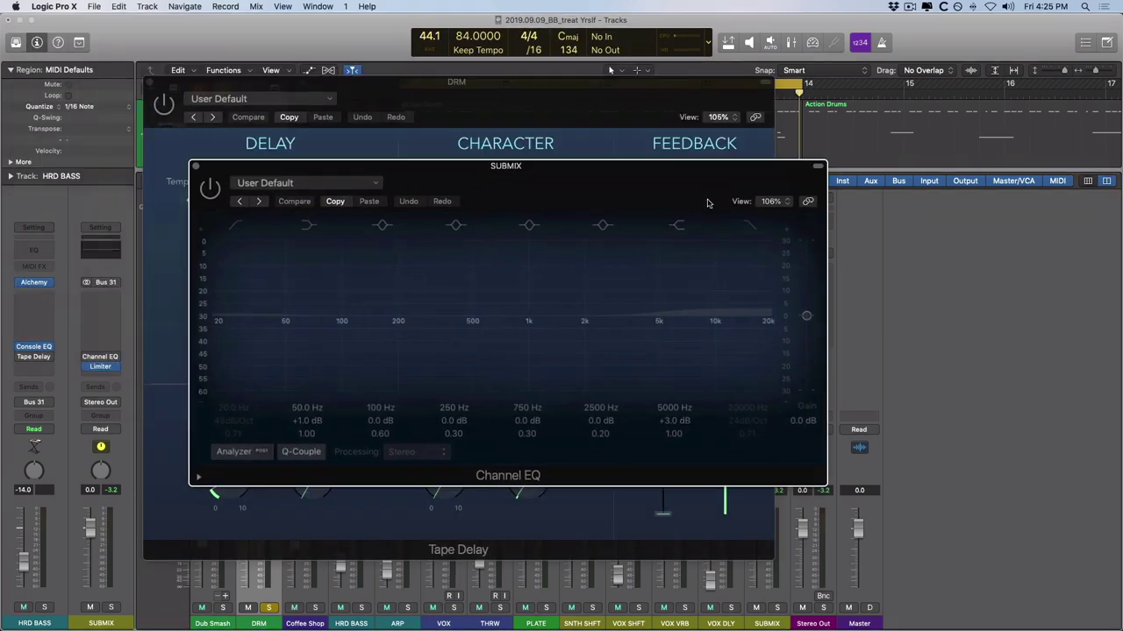
{"action": "left_click_drag", "start_coordinate": [707, 203], "coordinate": [744, 254]}
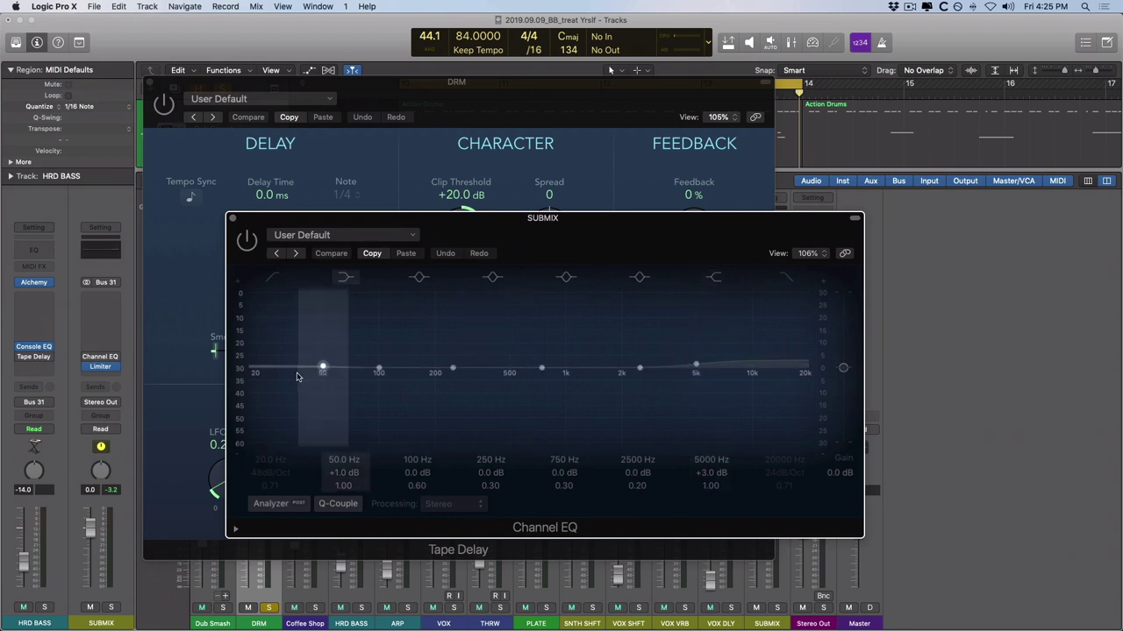
{"action": "left_click_drag", "start_coordinate": [539, 224], "coordinate": [812, 285]}
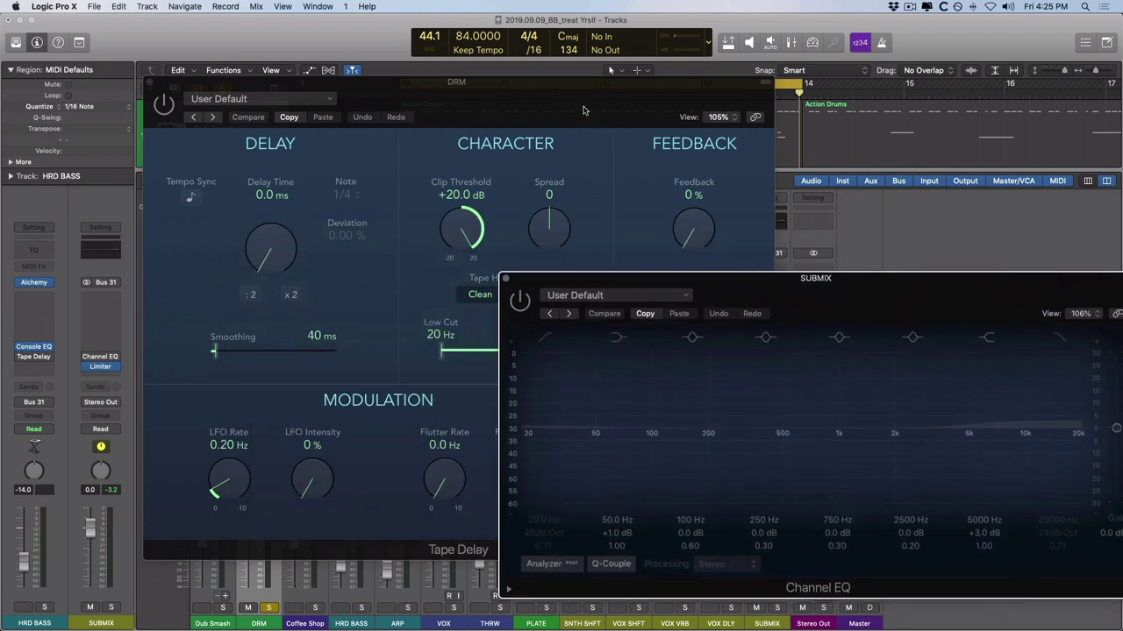
{"action": "left_click", "coordinate": [583, 110]}
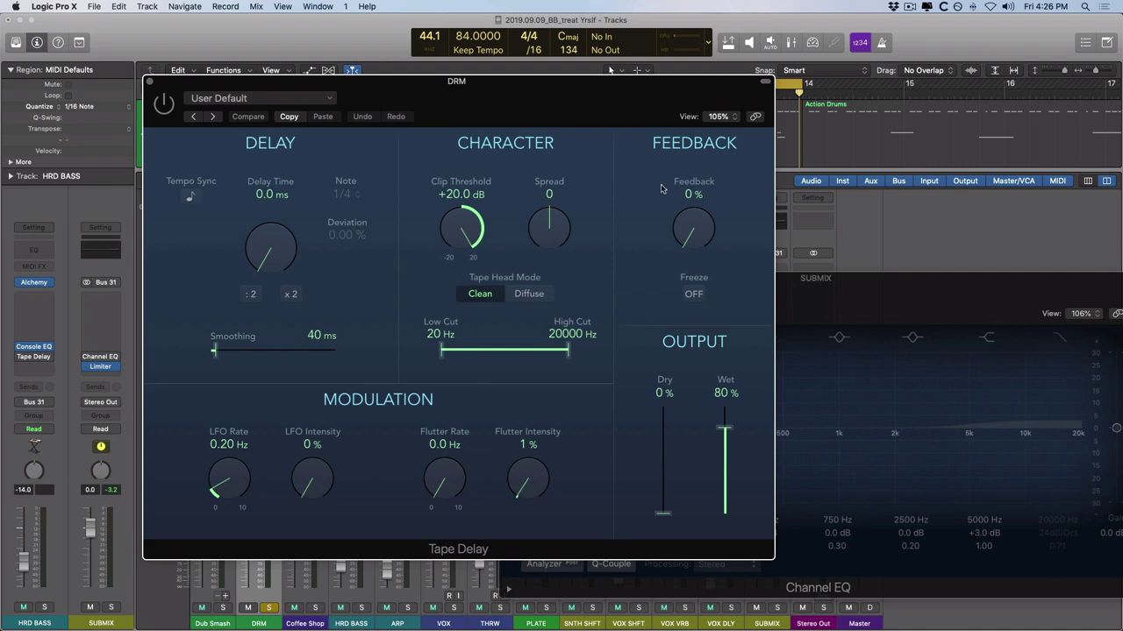
{"action": "left_click_drag", "start_coordinate": [912, 307], "coordinate": [780, 286]}
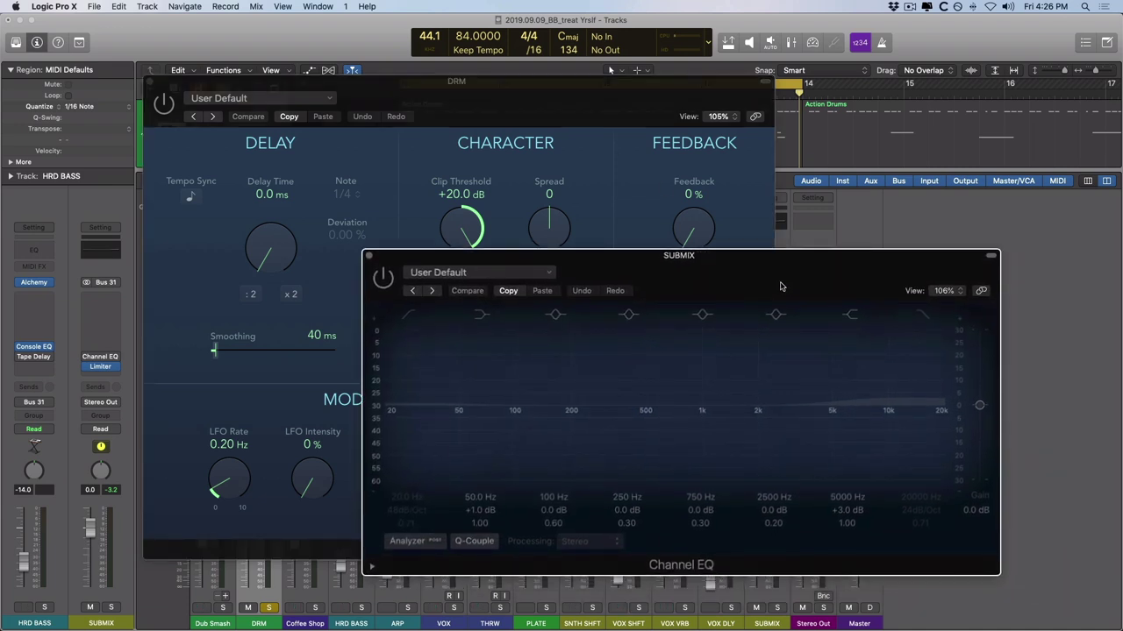
{"action": "left_click", "coordinate": [367, 256]}
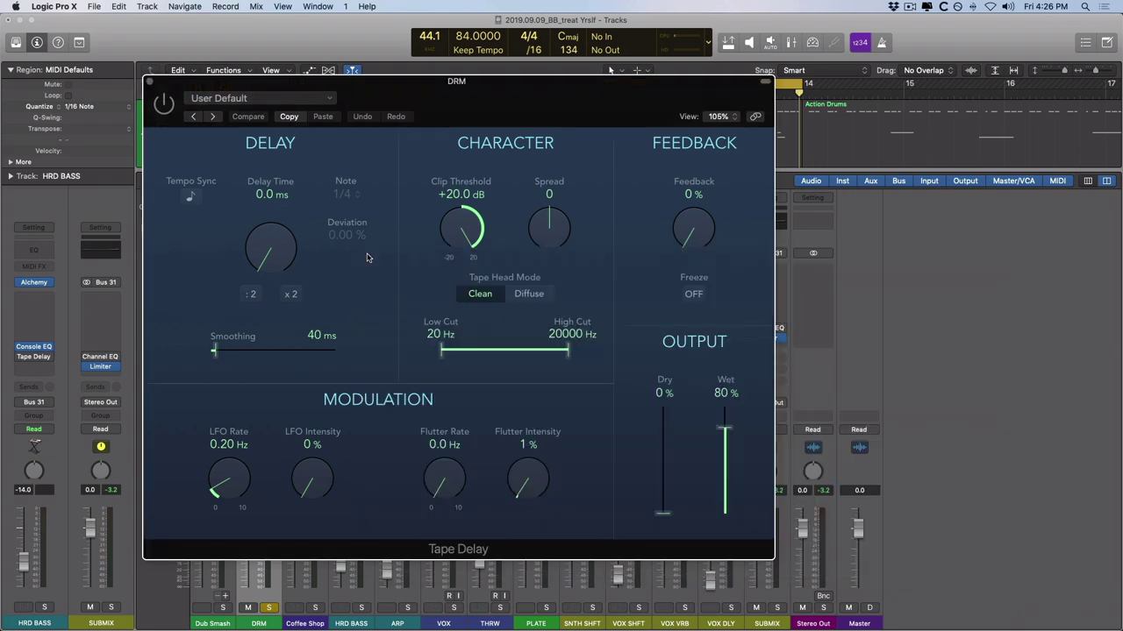
{"action": "left_click", "coordinate": [149, 83]}
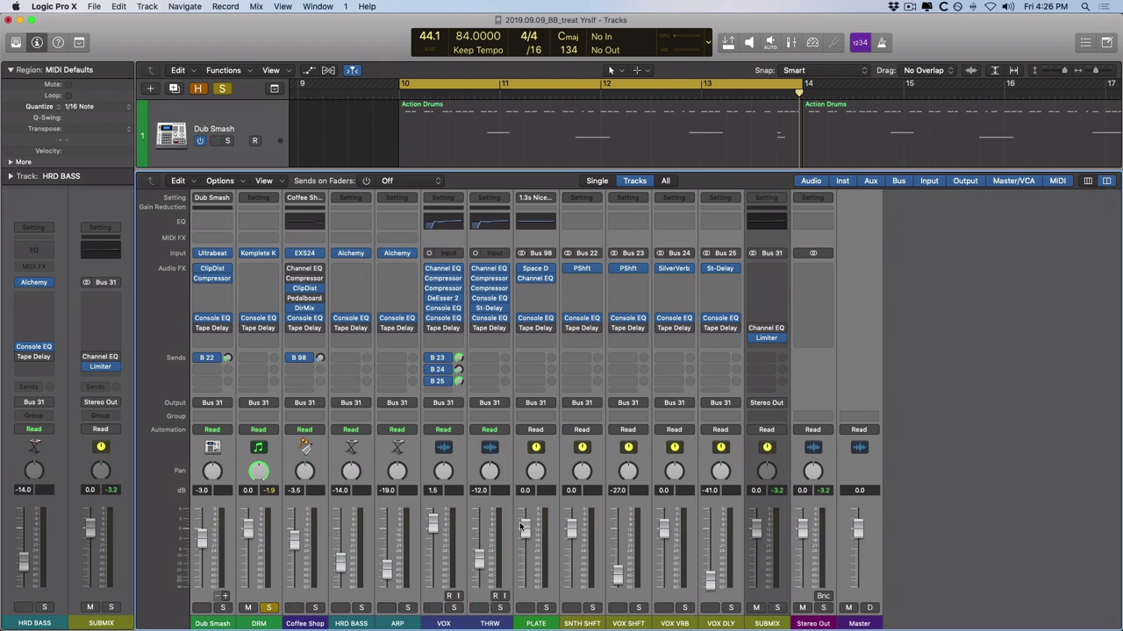
- Unsolo the DRM channel so all tracks are heard again
{"action": "left_click", "coordinate": [269, 607]}
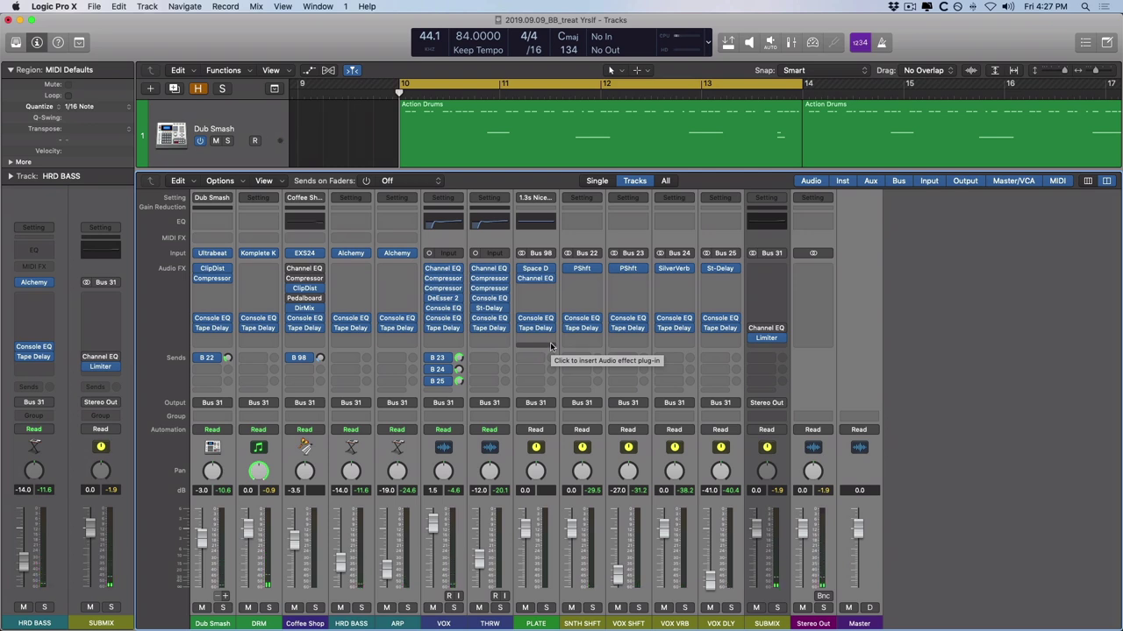
- Review the SUBMIX Channel EQ, close its window, and play the mix from bar 10
{"action": "left_click", "coordinate": [766, 331]}
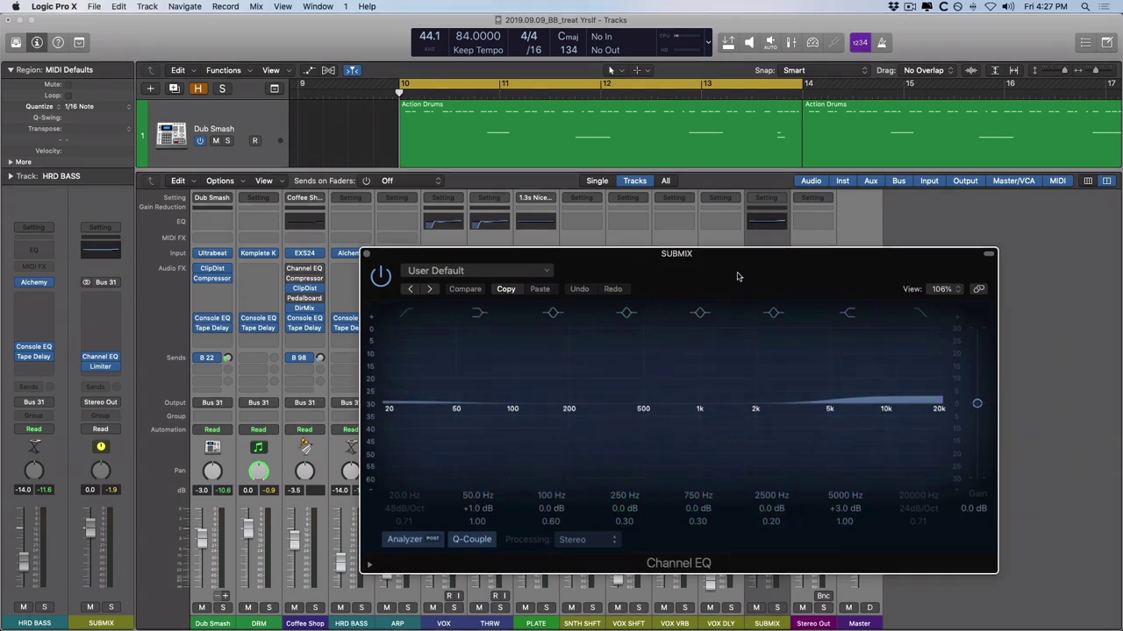
{"action": "left_click_drag", "start_coordinate": [758, 285], "coordinate": [624, 226]}
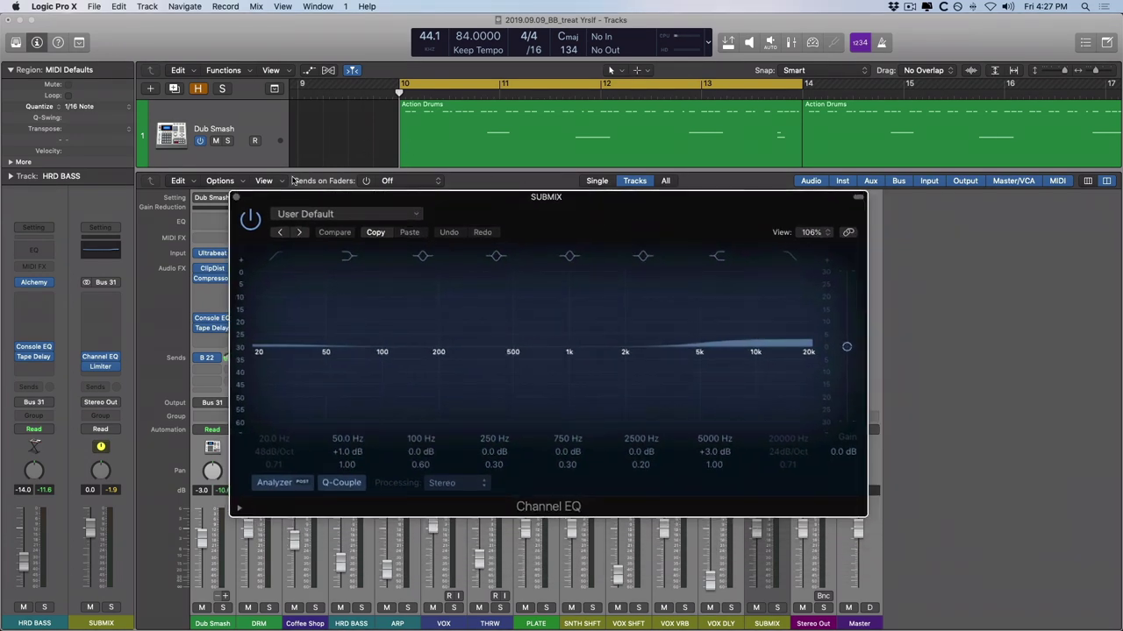
{"action": "left_click", "coordinate": [234, 197]}
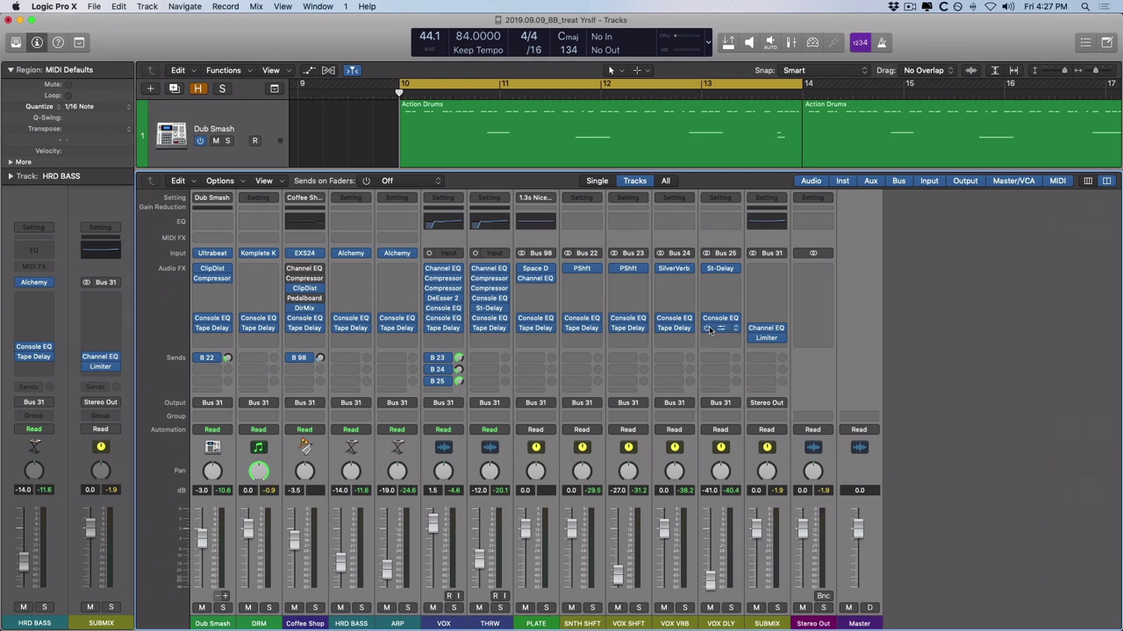
{"action": "key", "text": "space"}
- Solo DRM and lower its Tape Delay Clip Threshold from +20.0 dB to +14.8 dB
{"action": "left_click", "coordinate": [269, 607]}
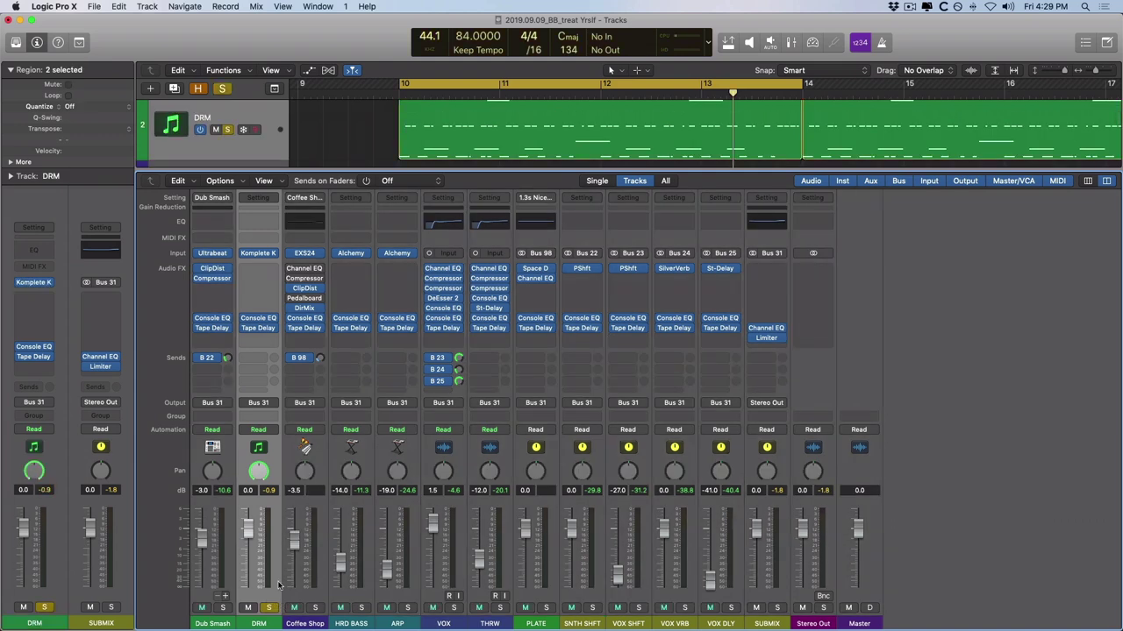
{"action": "left_click", "coordinate": [262, 329]}
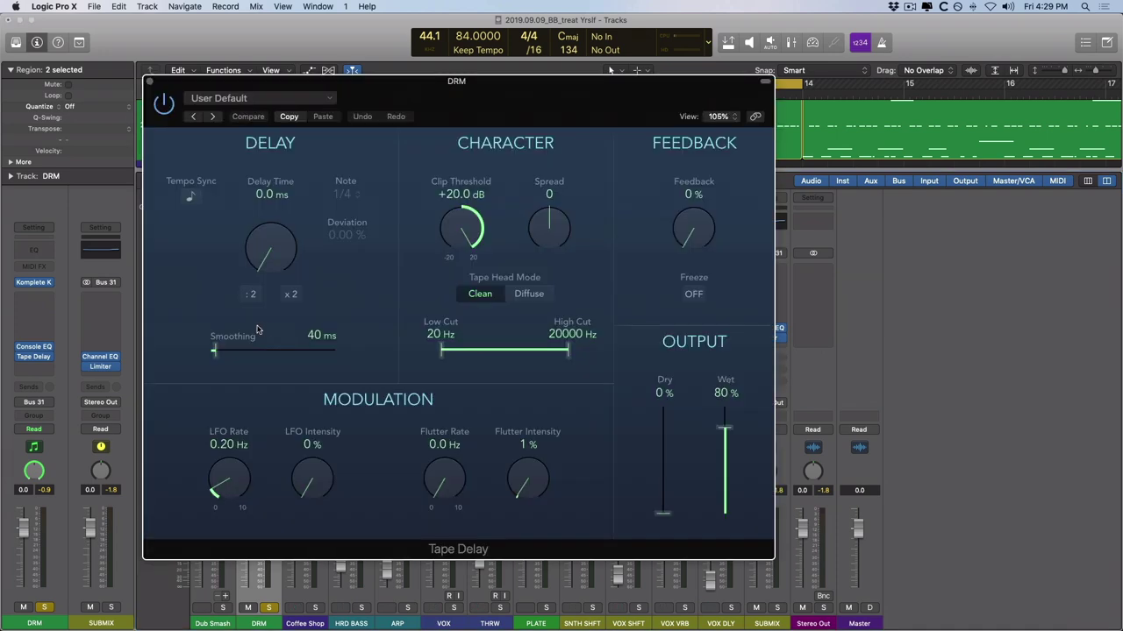
{"action": "left_click_drag", "start_coordinate": [498, 90], "coordinate": [552, 110]}
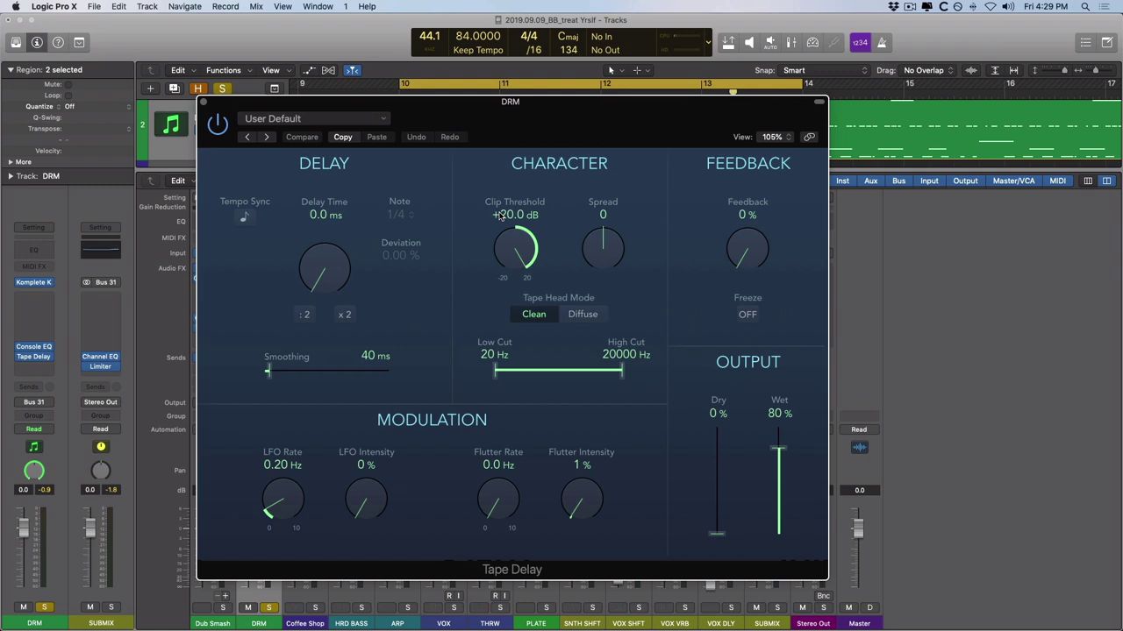
{"action": "left_click_drag", "start_coordinate": [499, 234], "coordinate": [506, 259]}
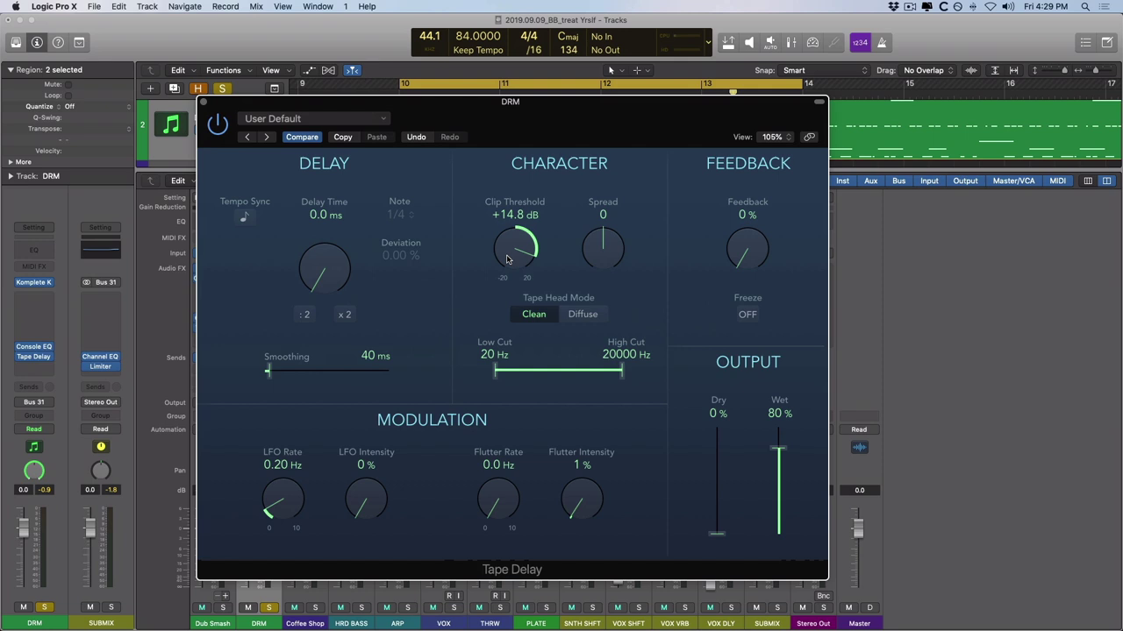
- Play the drums from bar 10 and bring the Tape Delay Clip Threshold down to -3.0 dB
{"action": "left_click_drag", "start_coordinate": [506, 259], "coordinate": [507, 229]}
{"action": "key", "text": "space"}
{"action": "mouse_move", "coordinate": [515, 234]}
{"action": "left_mouse_down"}
{"action": "mouse_move", "coordinate": [519, 293]}
{"action": "mouse_move", "coordinate": [505, 256]}
{"action": "mouse_move", "coordinate": [503, 268]}
{"action": "mouse_move", "coordinate": [511, 301]}
{"action": "mouse_move", "coordinate": [508, 243]}
{"action": "left_mouse_up"}
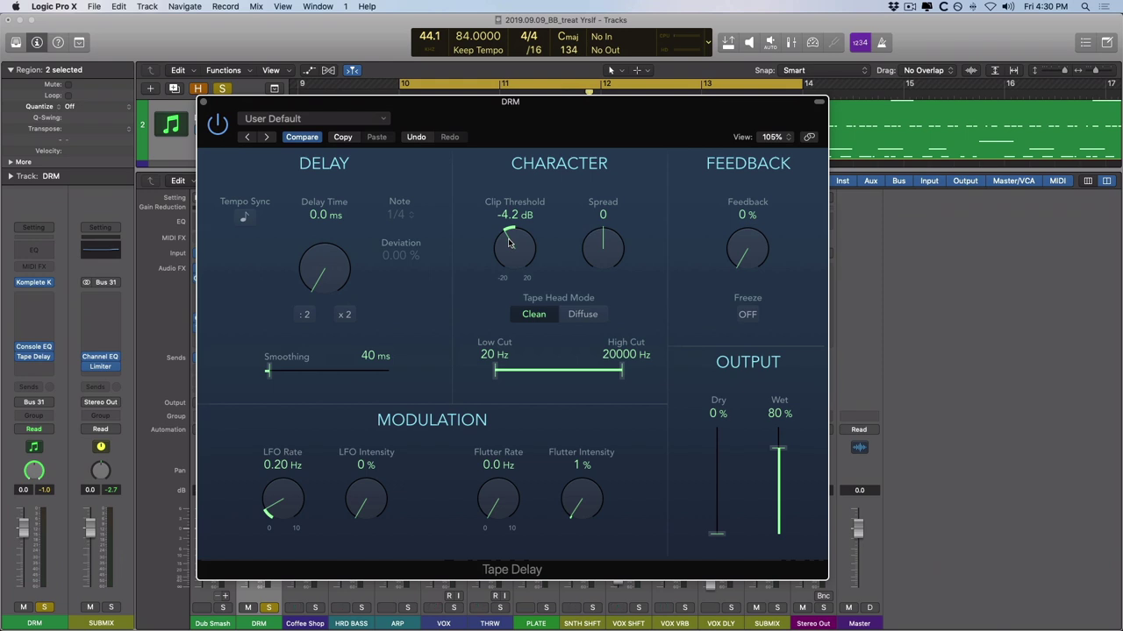
{"action": "left_click_drag", "start_coordinate": [500, 246], "coordinate": [498, 239]}
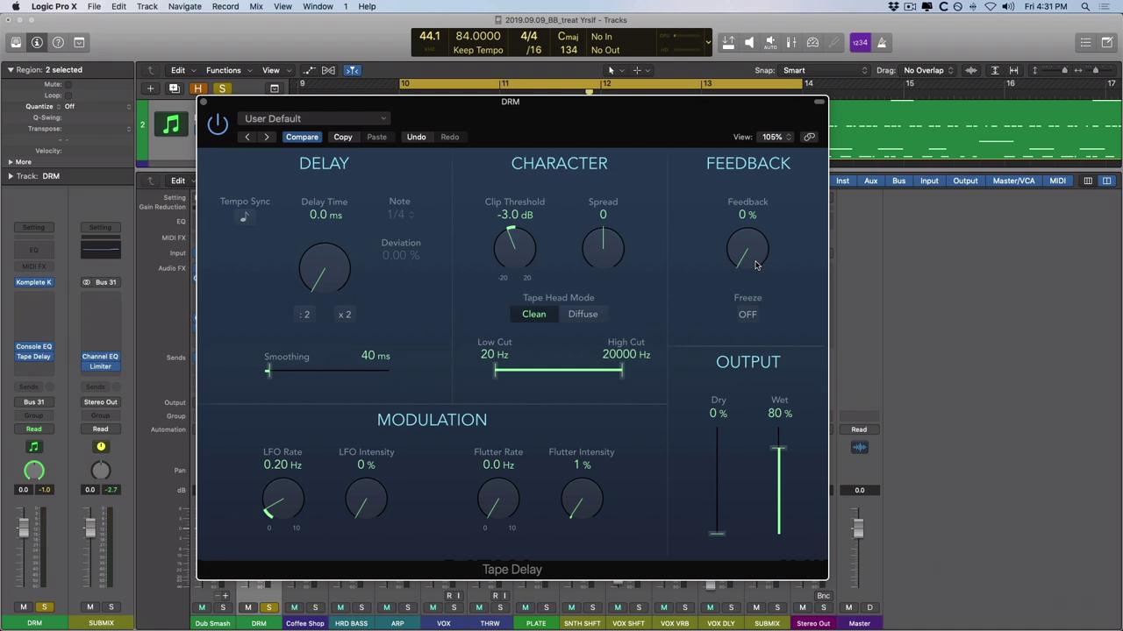
{"action": "key", "text": "space"}
{"action": "left_click_drag", "start_coordinate": [748, 259], "coordinate": [749, 223]}
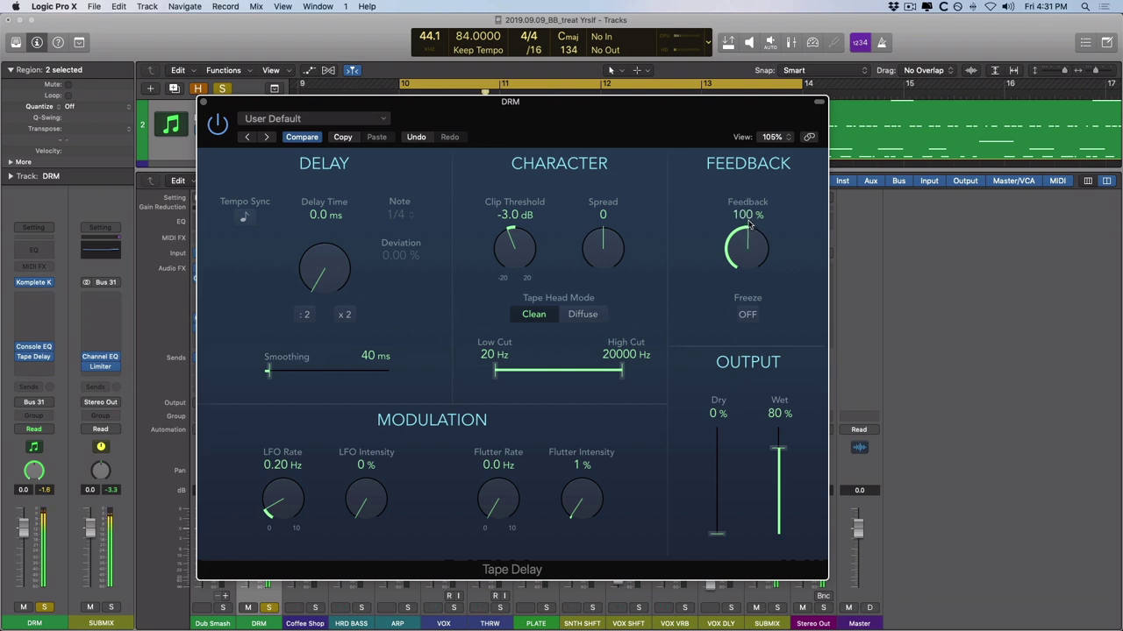
{"action": "left_click_drag", "start_coordinate": [750, 221], "coordinate": [767, 329]}
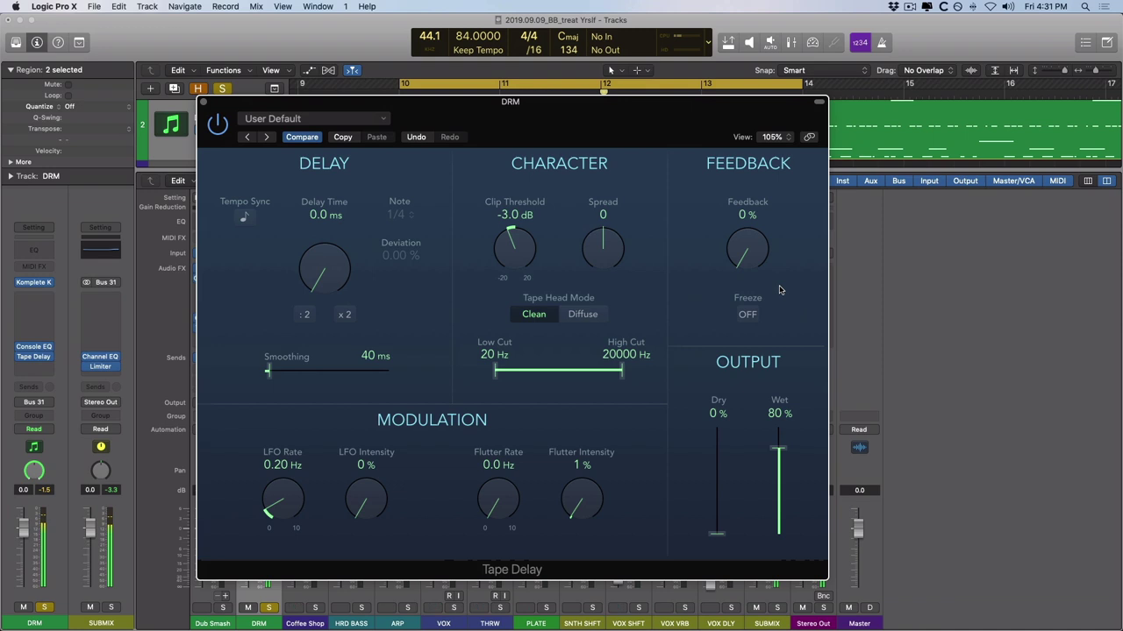